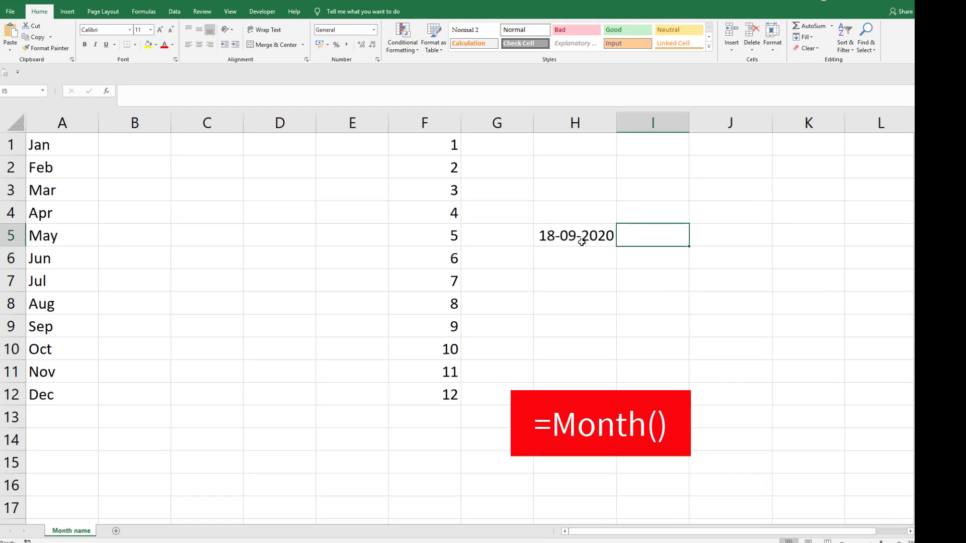
Enter the formula =MONTH(H5) in cell I5 to extract the month number from the date in H5.
{"action": "type", "text": "="}
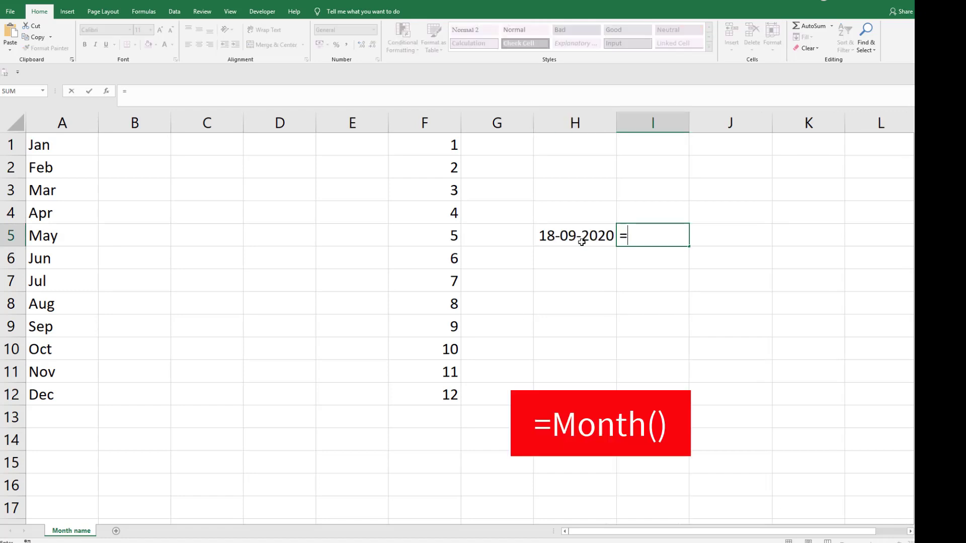
{"action": "type", "text": "month"}
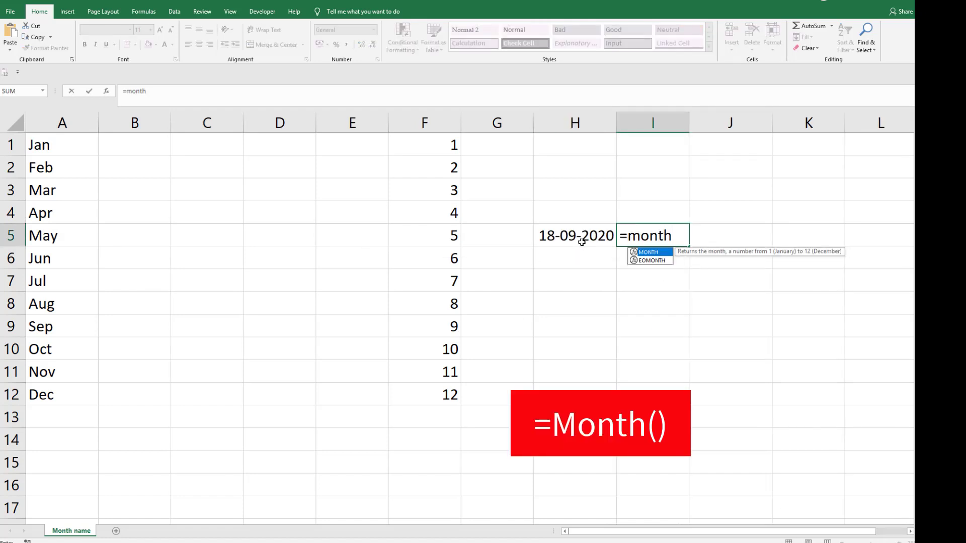
{"action": "key", "text": "Tab"}
{"action": "left_click", "coordinate": [582, 242]}
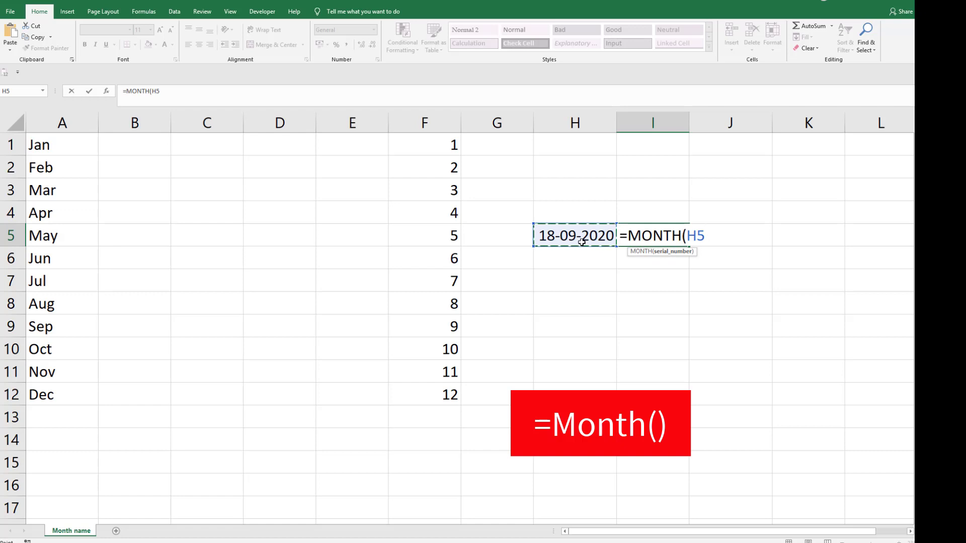
{"action": "type", "text": ")"}
{"action": "left_click", "coordinate": [582, 242]}
{"action": "left_click", "coordinate": [651, 239]}
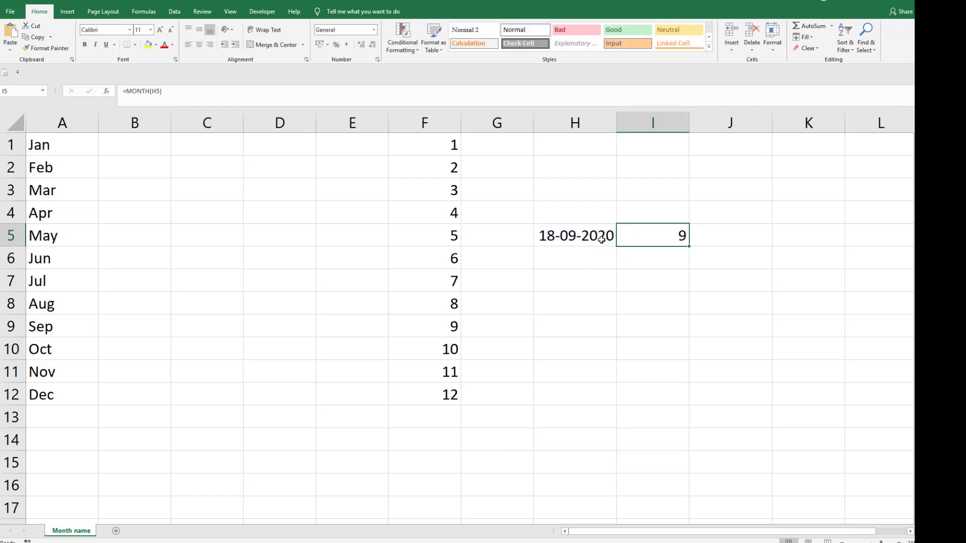
Clear the contents of the example cells H5:I5.
{"action": "left_click_drag", "start_coordinate": [608, 237], "coordinate": [625, 238]}
{"action": "key", "text": "Delete"}
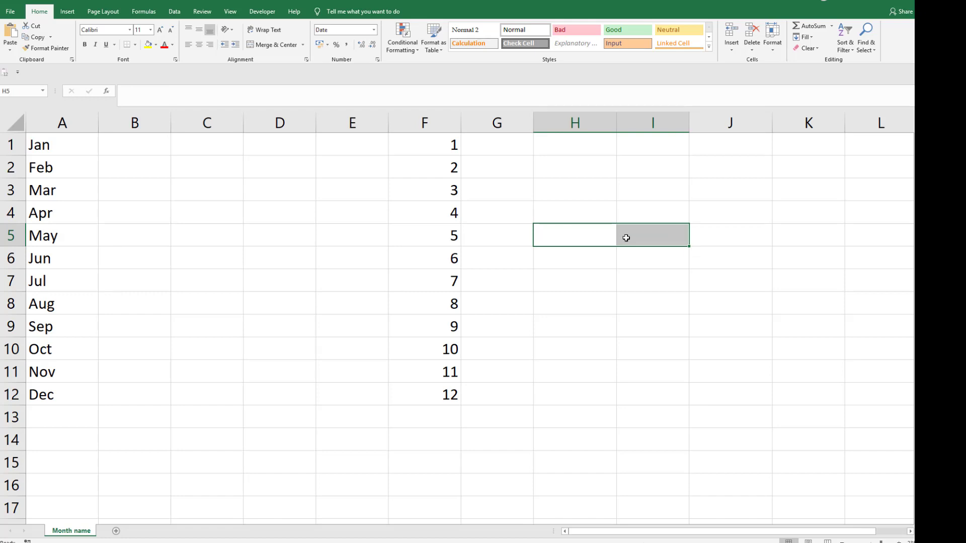
Enter the formula =MONTH(A1&0) in cell B1 to convert the month name into a month number.
{"action": "left_click", "coordinate": [130, 151]}
{"action": "type", "text": "=month"}
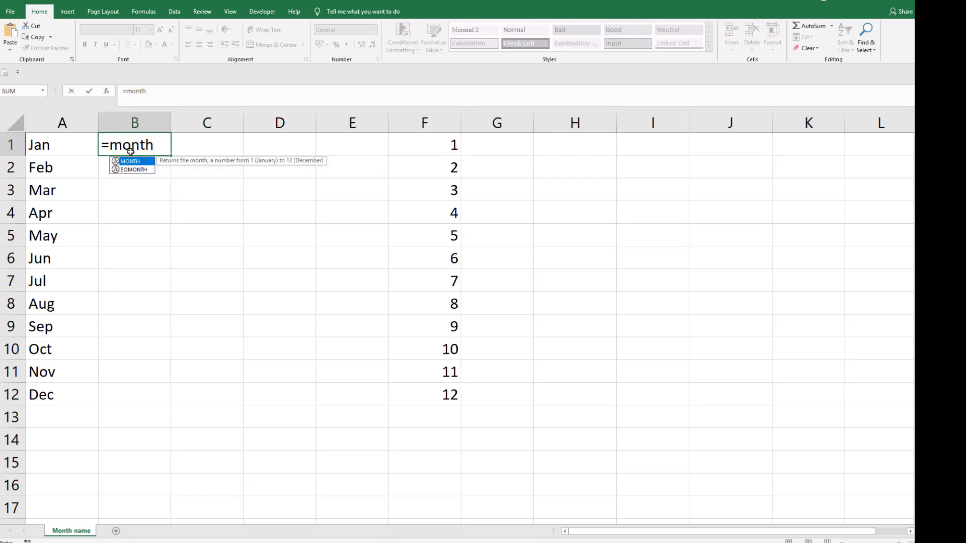
{"action": "key", "text": "Tab"}
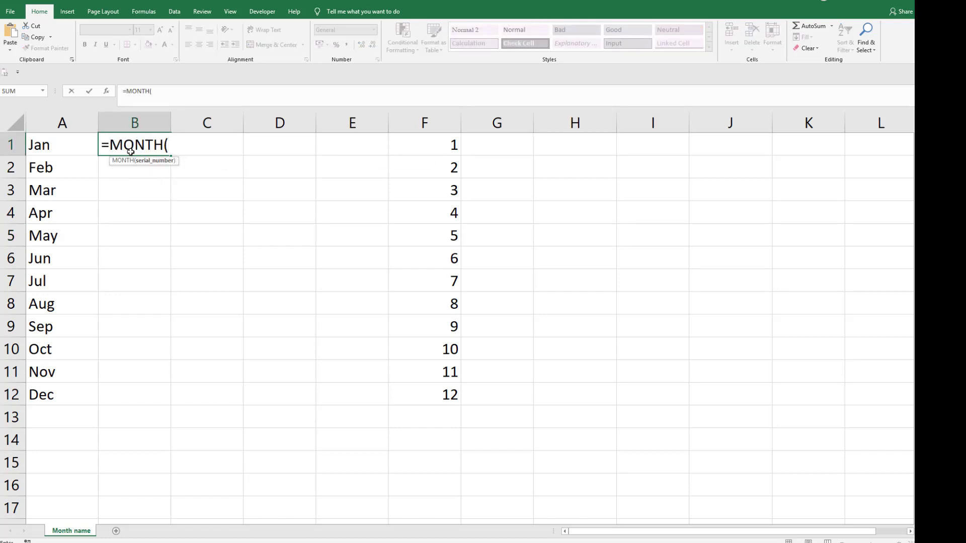
{"action": "key", "text": "Left"}
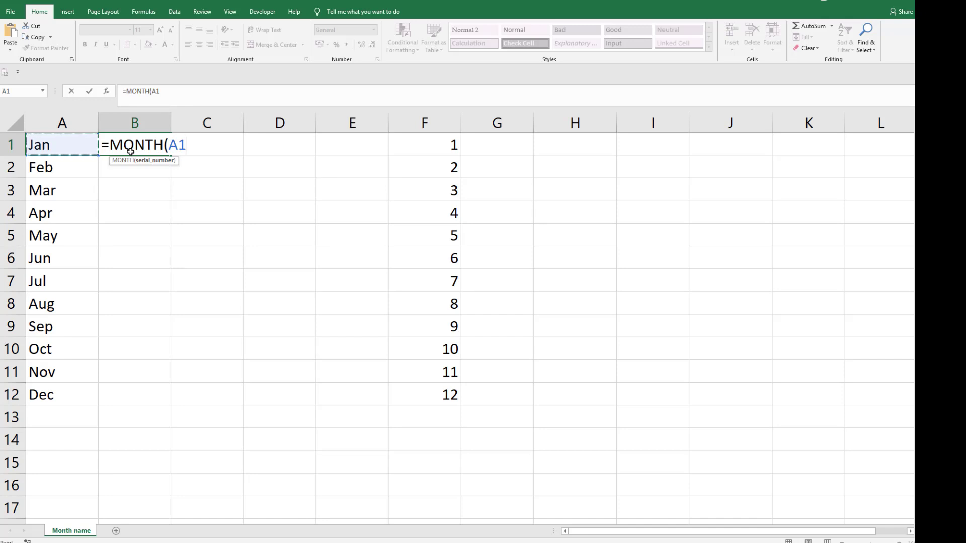
{"action": "type", "text": "&"}
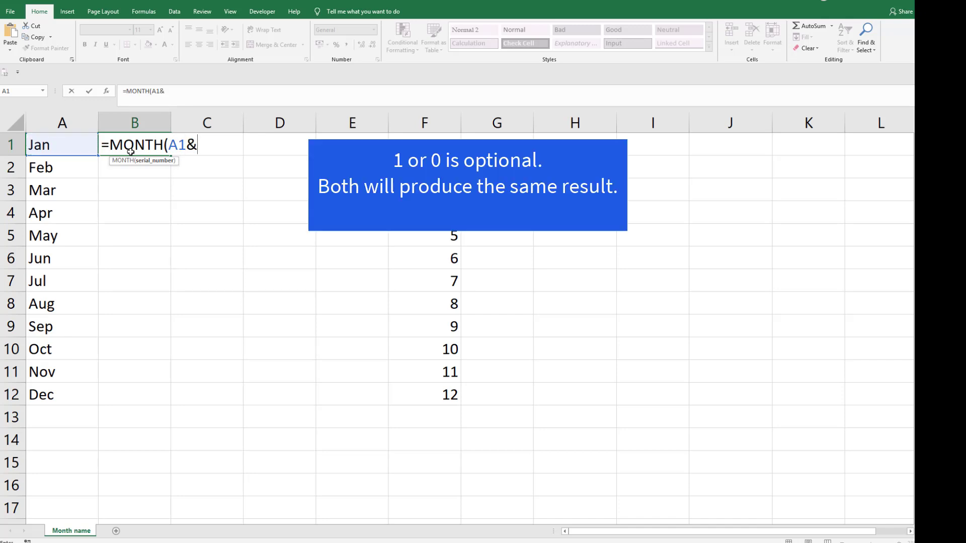
{"action": "type", "text": "0)"}
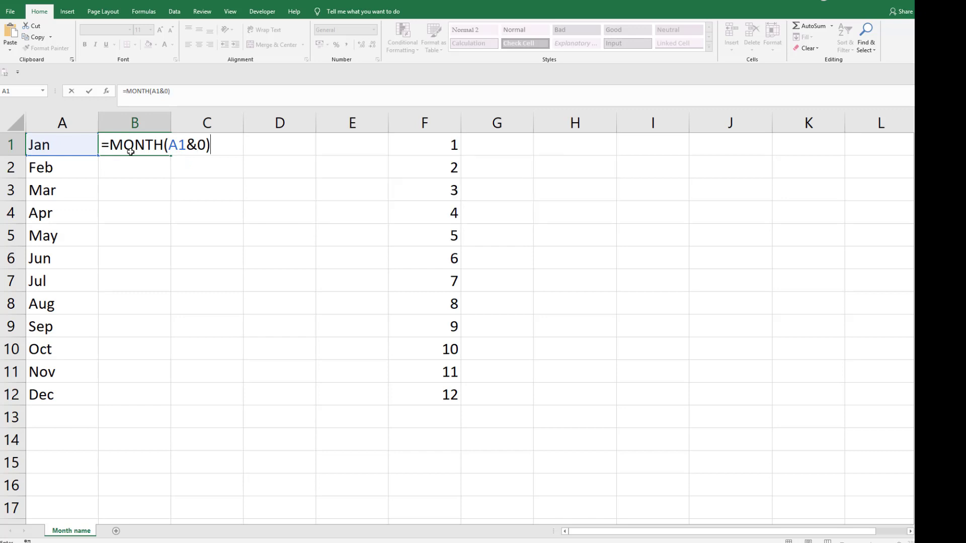
{"action": "key", "text": "ctrl+Return"}
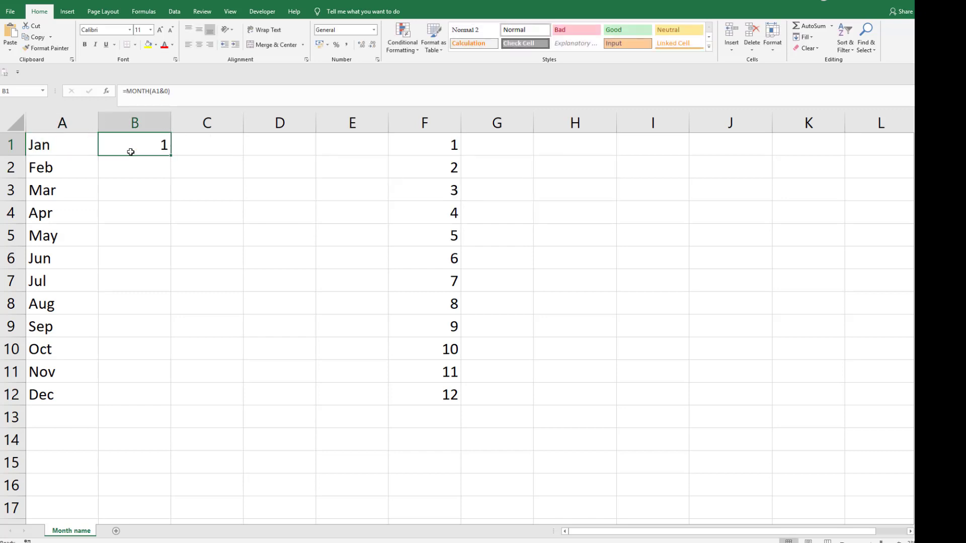
Fill the MONTH formula from B1 down through B12, alongside all the month names.
{"action": "key", "text": "Left"}
{"action": "key", "text": "ctrl+Down"}
{"action": "key", "text": "Right"}
{"action": "key", "text": "ctrl+shift+Up"}
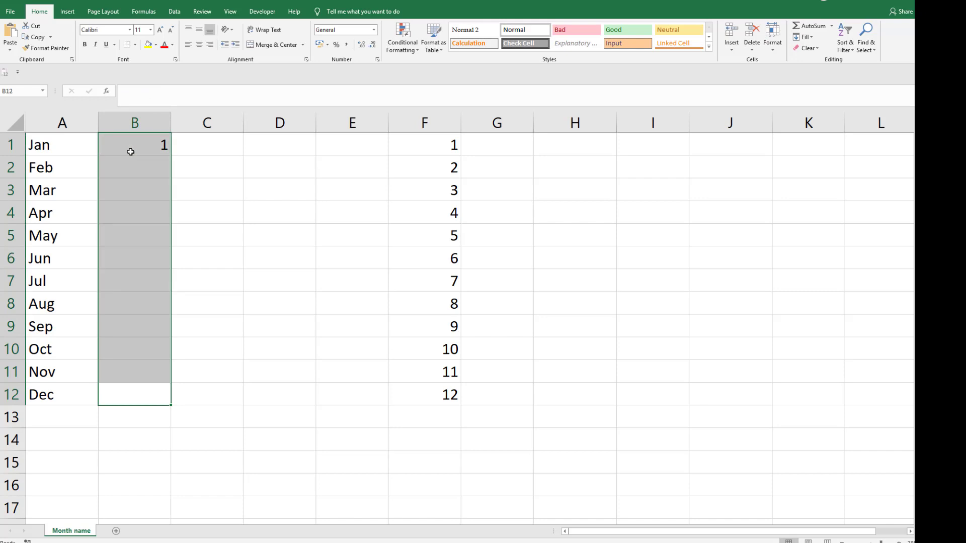
{"action": "key", "text": "ctrl+d"}
Check the month numbers in column B against the month names in column A.
{"action": "key", "text": "Up"}
{"action": "key", "text": "Up"}
{"action": "key", "text": "Up"}
{"action": "key", "text": "Up"}
{"action": "key", "text": "Up"}
{"action": "key", "text": "Up"}
{"action": "key", "text": "Up"}
{"action": "key", "text": "Up"}
{"action": "key", "text": "Up"}
{"action": "key", "text": "Up"}
{"action": "key", "text": "Up"}
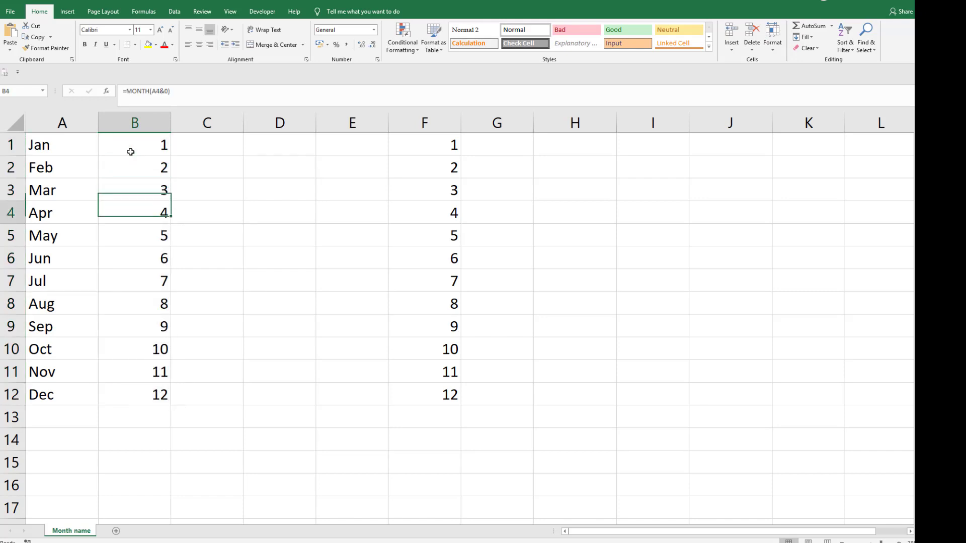
{"action": "key", "text": "Left"}
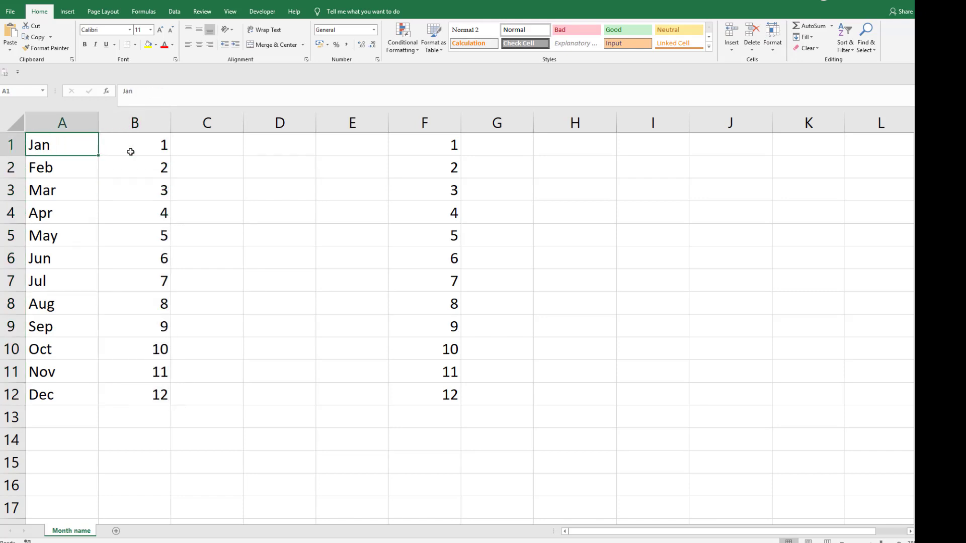
{"action": "key", "text": "Right"}
{"action": "key", "text": "Down"}
{"action": "key", "text": "Down"}
{"action": "key", "text": "Down"}
{"action": "key", "text": "Down"}
{"action": "key", "text": "Down"}
{"action": "key", "text": "Left"}
{"action": "key", "text": "Right"}
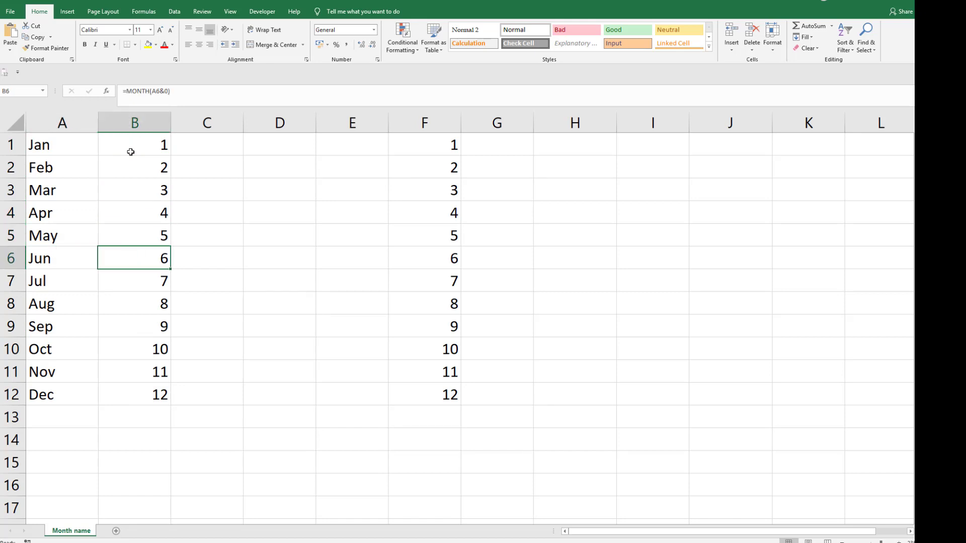
{"action": "key", "text": "Left"}
{"action": "key", "text": "Right"}
{"action": "key", "text": "Right"}
{"action": "key", "text": "Right"}
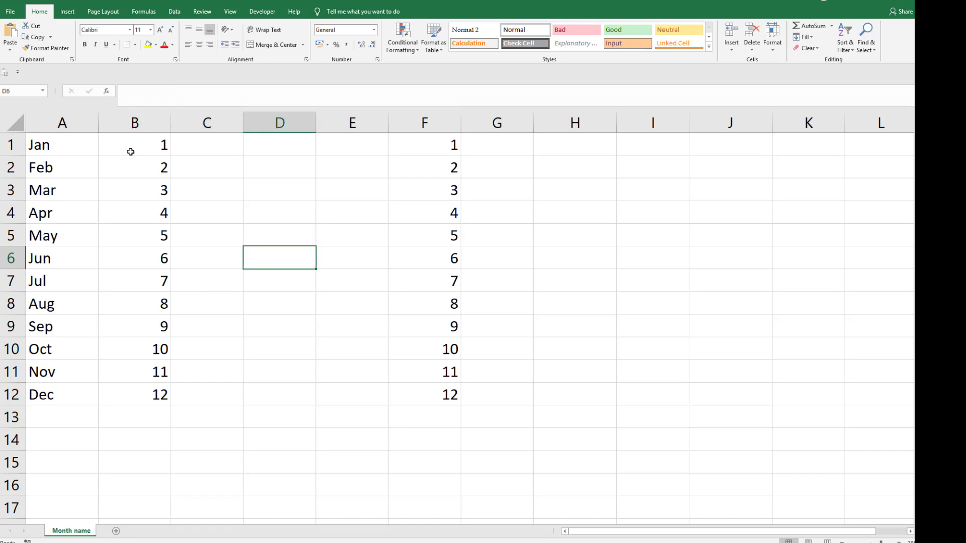
Enter 1-jan in cell C1 as a sample date.
{"action": "key", "text": "Left"}
{"action": "key", "text": "ctrl+Up"}
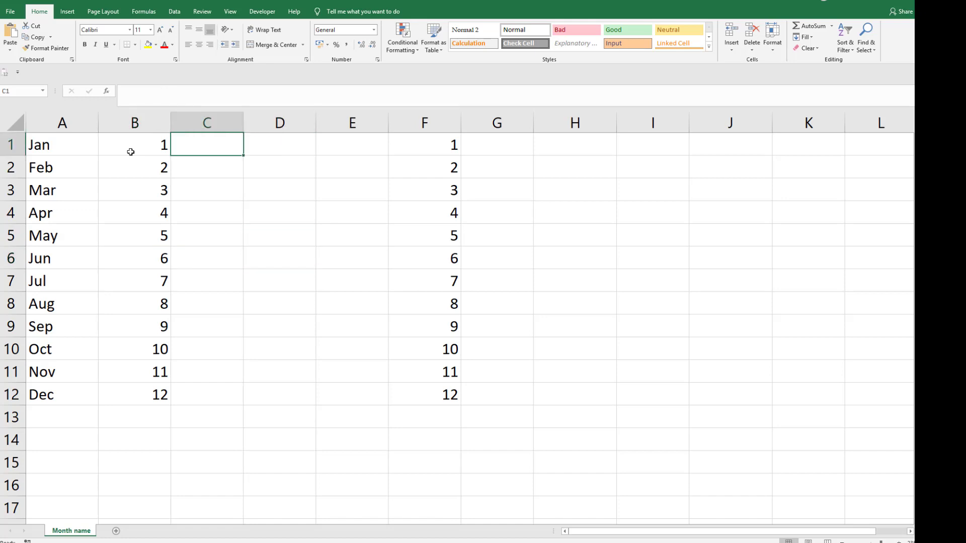
{"action": "type", "text": "1-"}
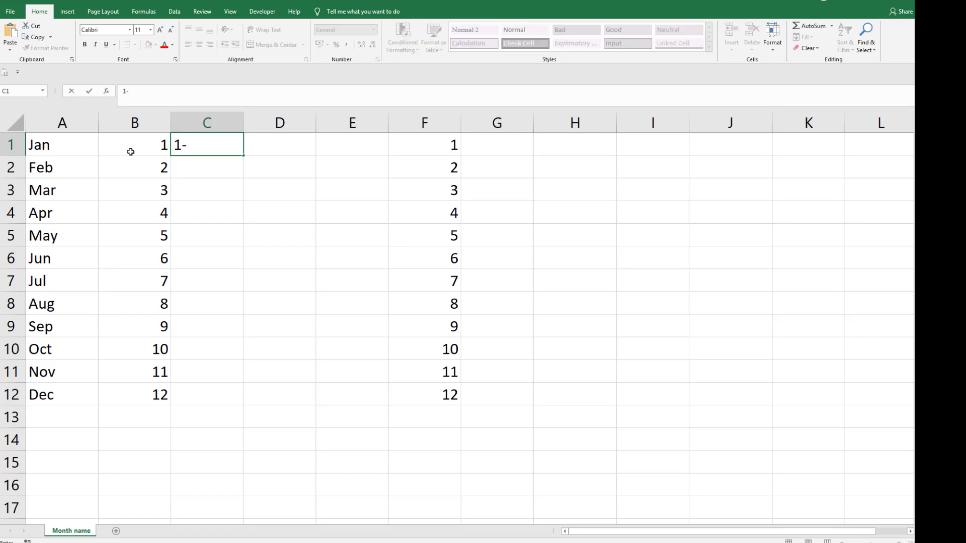
{"action": "type", "text": "jan"}
{"action": "key", "text": "ctrl+Return"}
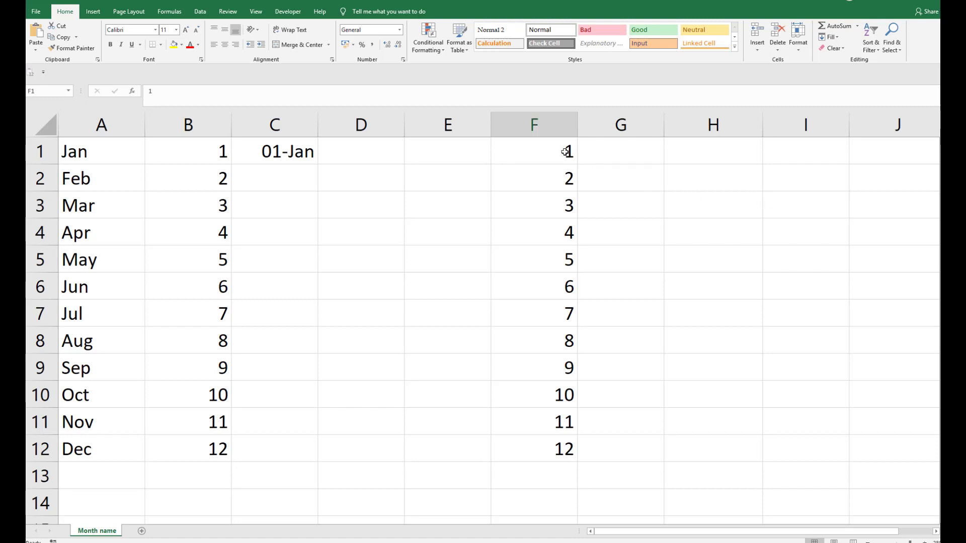
Enter the formula =TEXT(F1*29,"mmm") in cell G1 to convert the month number into a short month name.
{"action": "left_click", "coordinate": [628, 153]}
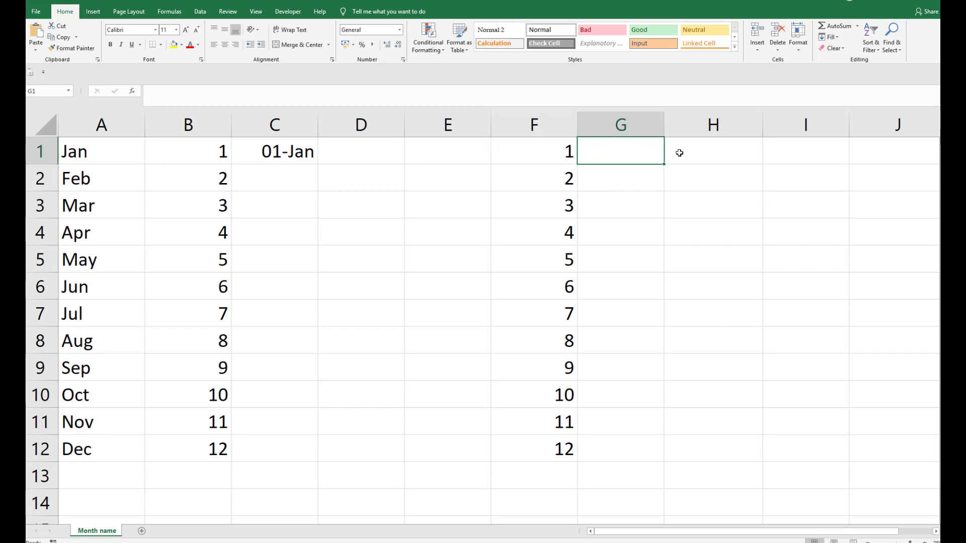
{"action": "type", "text": "=text"}
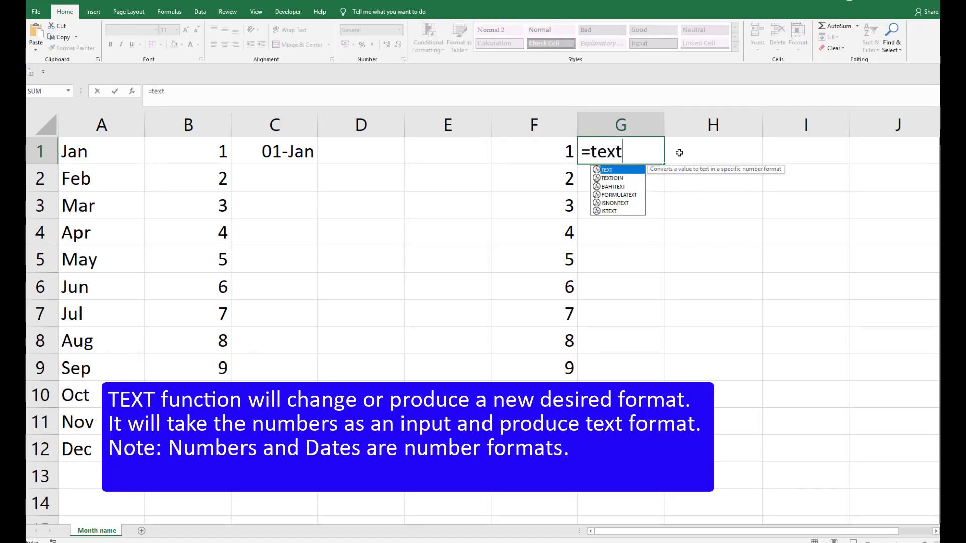
{"action": "key", "text": "Tab"}
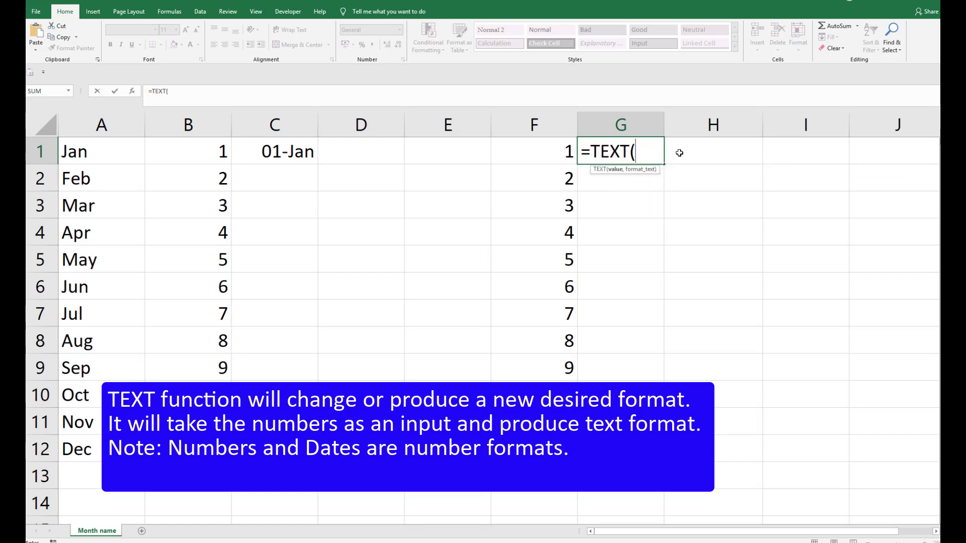
{"action": "key", "text": "Left"}
{"action": "type", "text": ","}
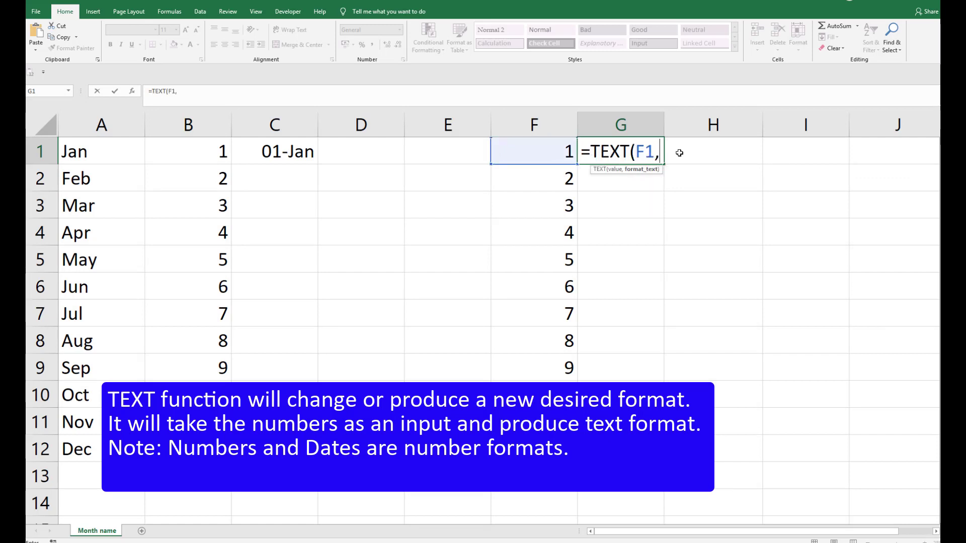
{"action": "key", "text": "BackSpace"}
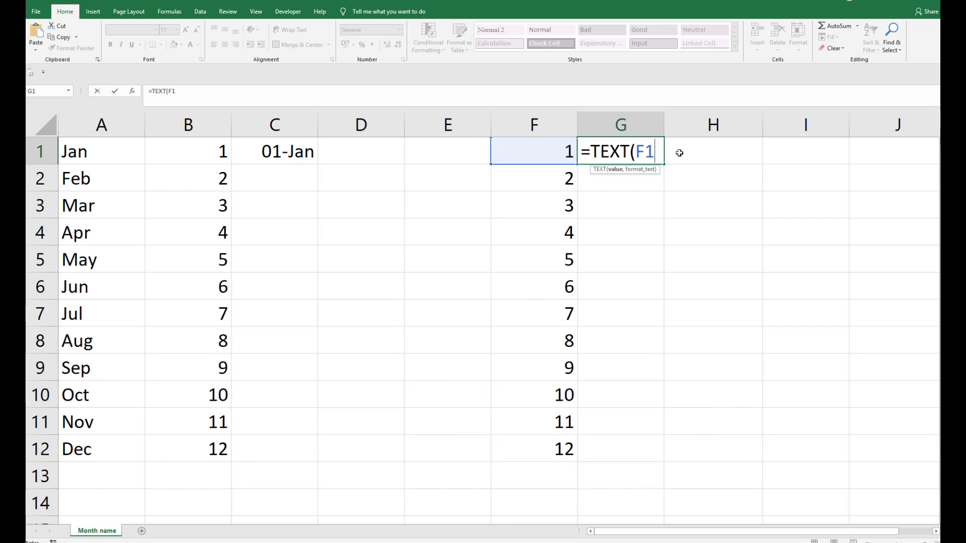
{"action": "type", "text": "*29,"}
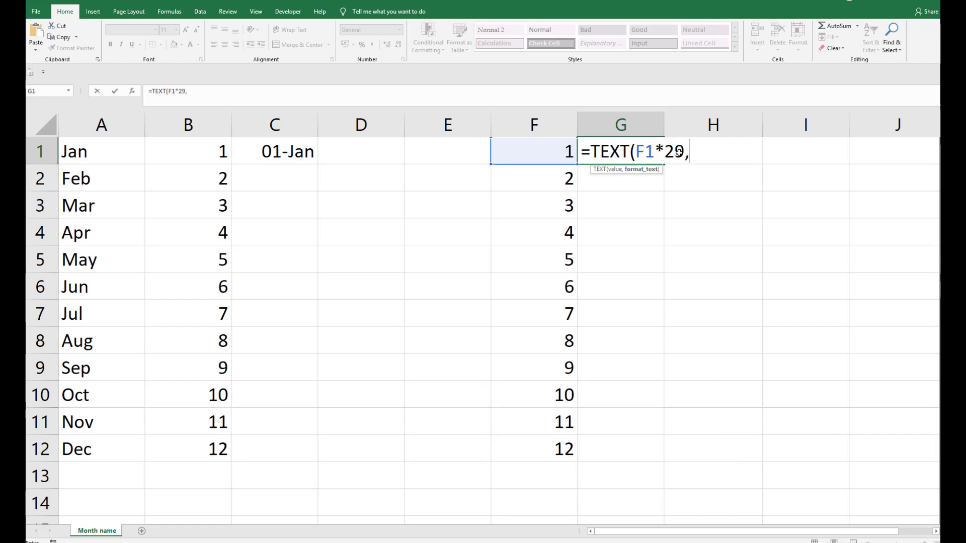
{"action": "type", "text": "\"mmm"}
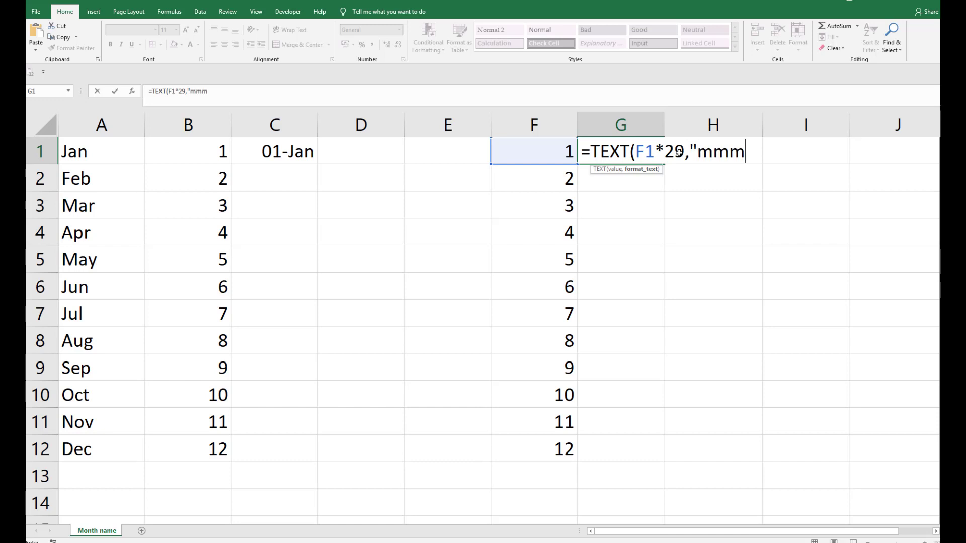
{"action": "type", "text": "\")"}
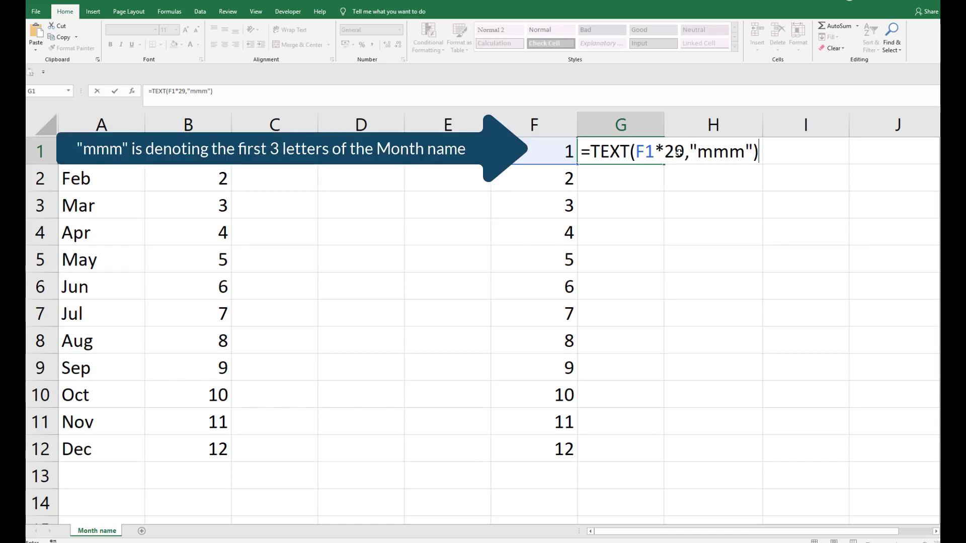
{"action": "key", "text": "ctrl+Return"}
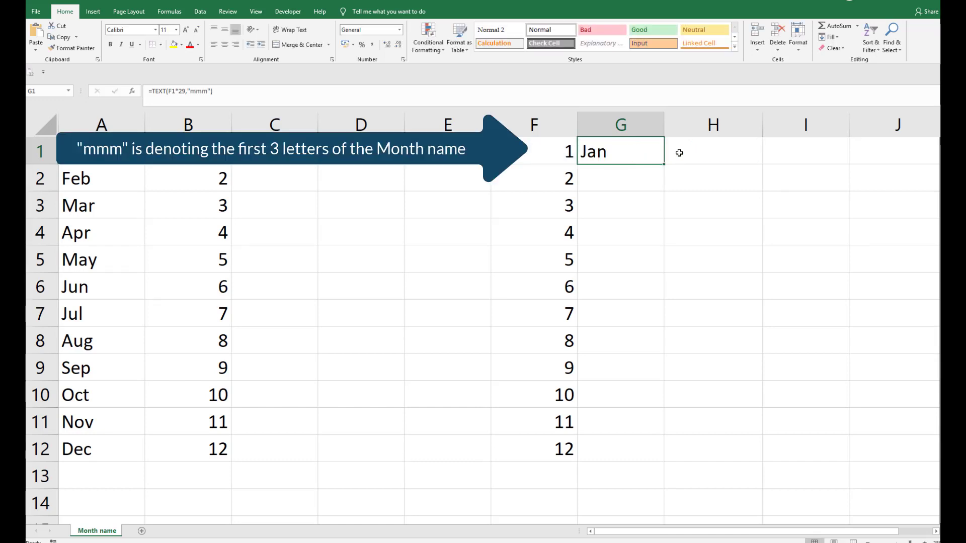
Fill the TEXT formula from G1 down through G12, alongside all the month numbers.
{"action": "key", "text": "Left"}
{"action": "key", "text": "ctrl+Down"}
{"action": "key", "text": "Right"}
{"action": "key", "text": "ctrl+shift+Up"}
{"action": "key", "text": "Return"}
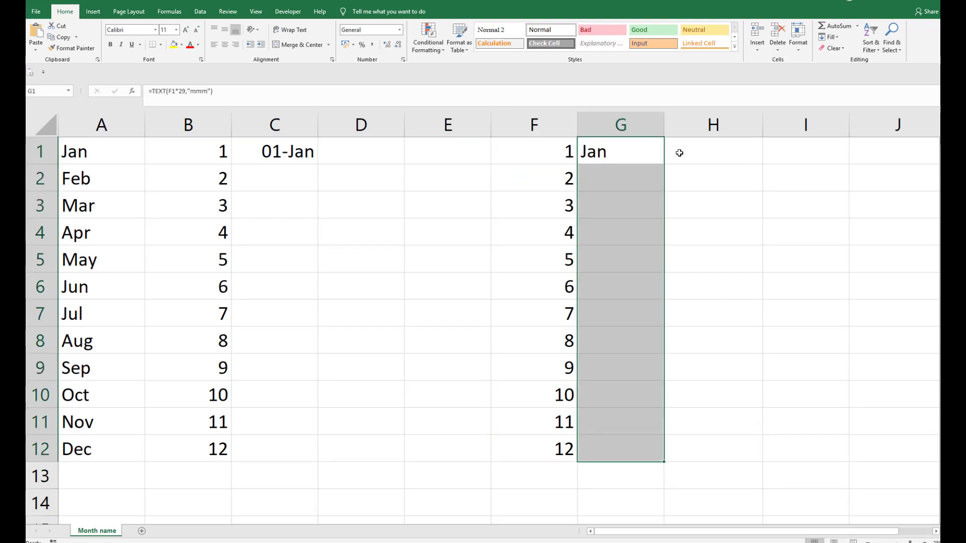
{"action": "key", "text": "ctrl+d"}
{"action": "key", "text": "Down"}
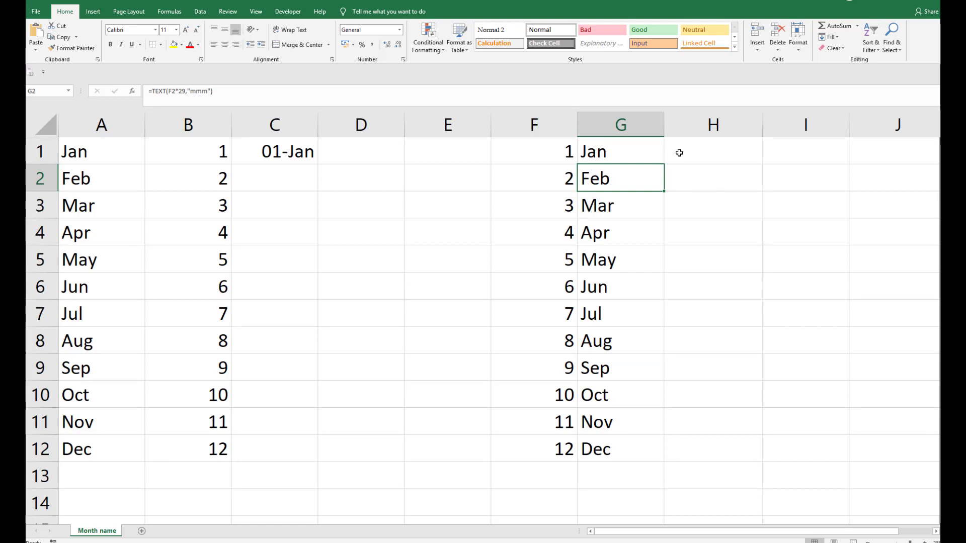
Enter 1 in cell I1 as the starting value for a number list.
{"action": "left_click", "coordinate": [679, 153]}
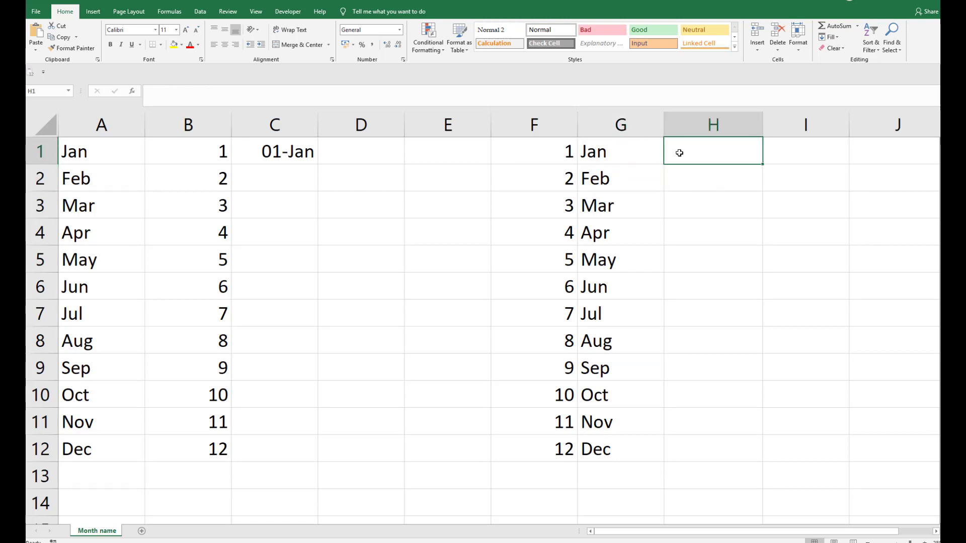
{"action": "scroll", "coordinate": [679, 153], "scroll_direction": "right", "scroll_amount": 2}
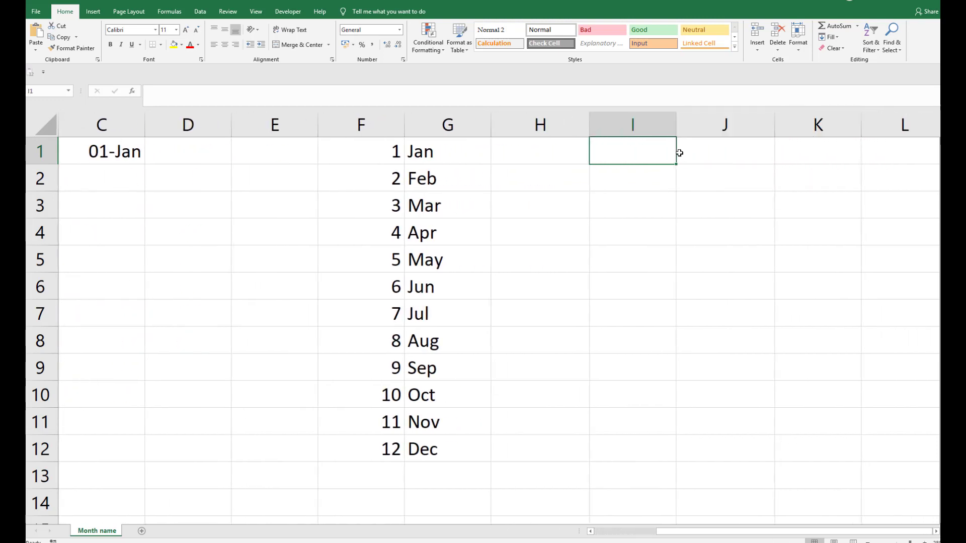
{"action": "key", "text": "Right"}
{"action": "type", "text": "1"}
{"action": "key", "text": "Return"}
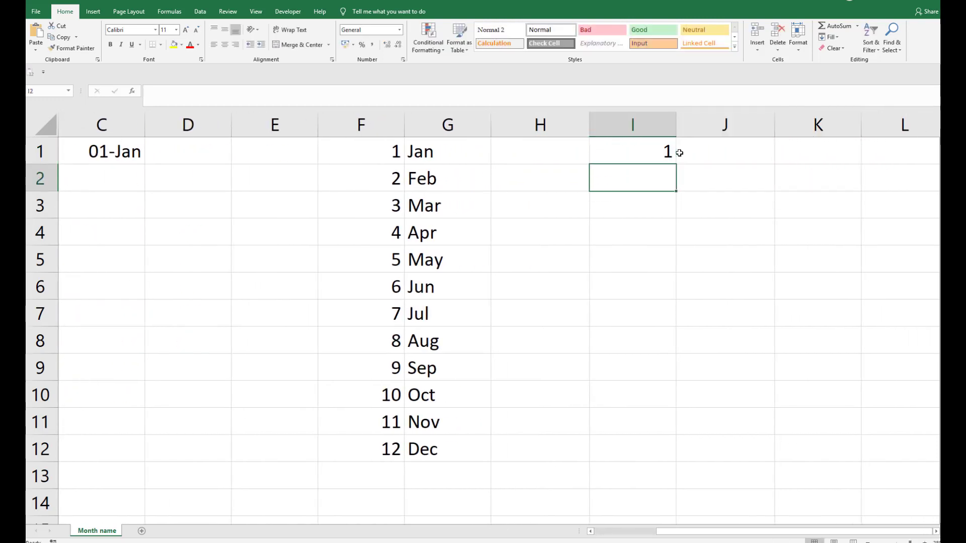
Fill the range I1:I197 with a series of consecutive numbers starting from I1, and go to its last cell.
{"action": "key", "text": "Up"}
{"action": "key", "text": "shift+Page_Down"}
{"action": "key", "text": "shift+Page_Down"}
{"action": "key", "text": "shift+Page_Down"}
{"action": "key", "text": "shift+Page_Down"}
{"action": "key", "text": "shift+Page_Down"}
{"action": "key", "text": "shift+Page_Down"}
{"action": "key", "text": "shift+Page_Down"}
{"action": "key", "text": "shift+Page_Down"}
{"action": "key", "text": "shift+Page_Down"}
{"action": "key", "text": "shift+Page_Down"}
{"action": "key", "text": "shift+Page_Down"}
{"action": "key", "text": "shift+Page_Down"}
{"action": "key", "text": "shift+Page_Down"}
{"action": "key", "text": "shift+Page_Down"}
{"action": "key", "text": "alt+h"}
{"action": "key", "text": "f"}
{"action": "key", "text": "i"}
{"action": "key", "text": "s"}
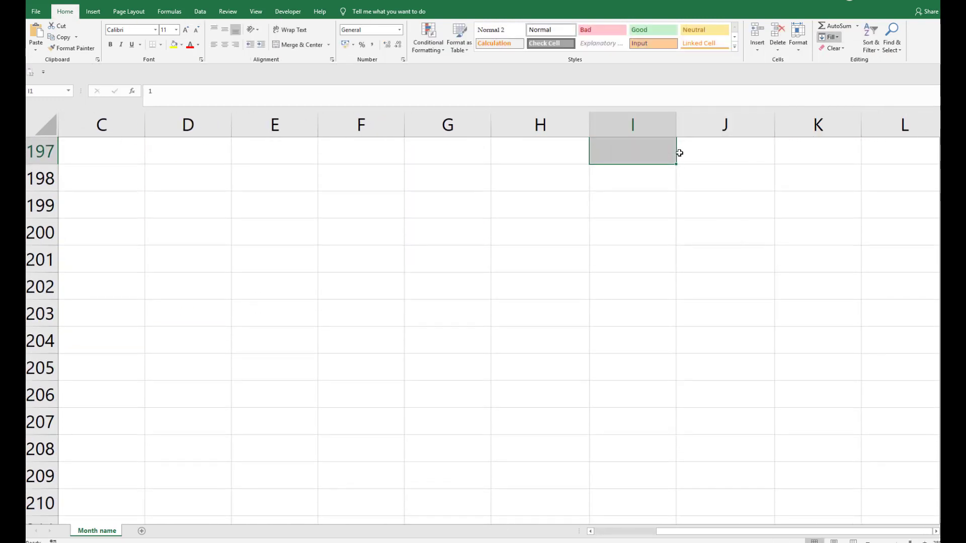
{"action": "key", "text": "Return"}
{"action": "key", "text": "Up"}
{"action": "key", "text": "Down"}
{"action": "key", "text": "ctrl+Down"}
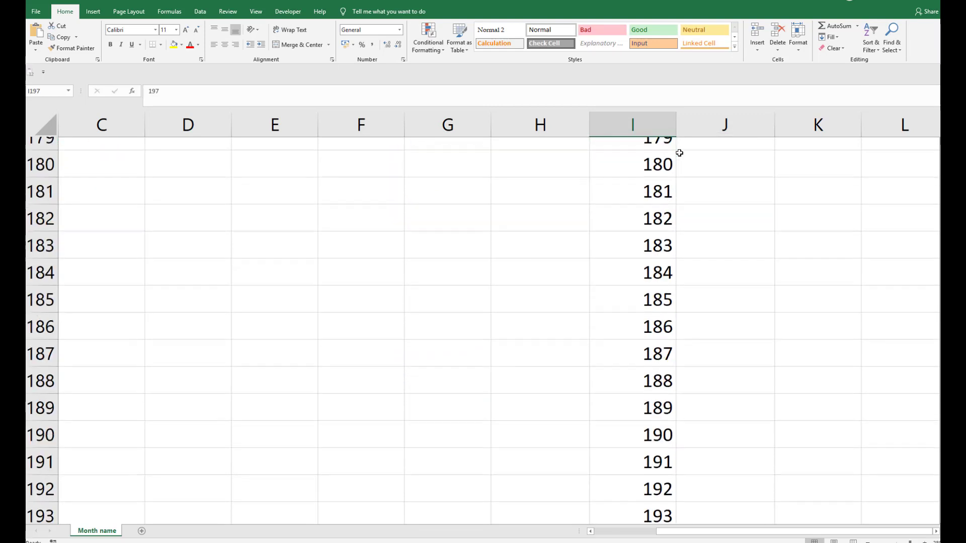
Enter the date 01-01-2020 in cell J1 beside the number list and autofit the width of column J.
{"action": "key", "text": "Down"}
{"action": "key", "text": "Up"}
{"action": "key", "text": "ctrl+Up"}
{"action": "key", "text": "Right"}
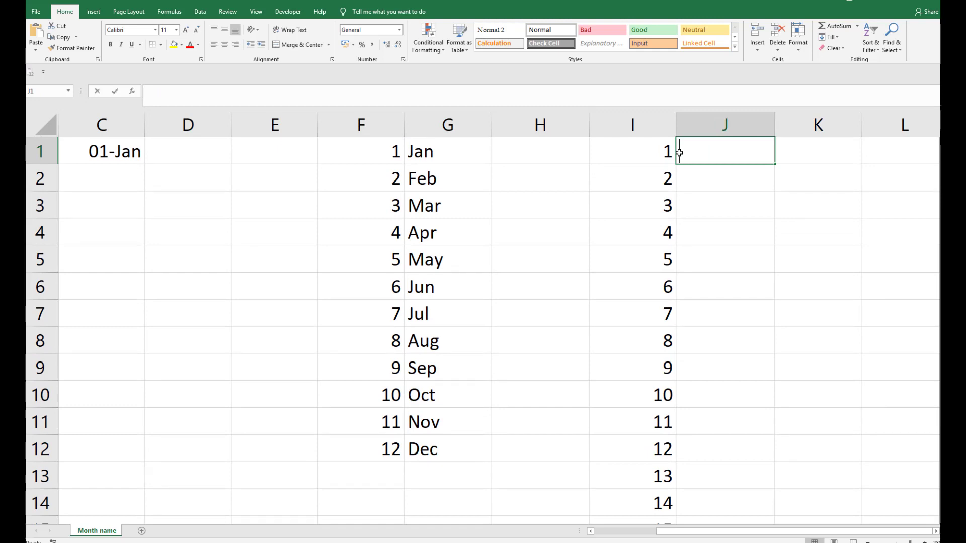
{"action": "type", "text": "1/1/"}
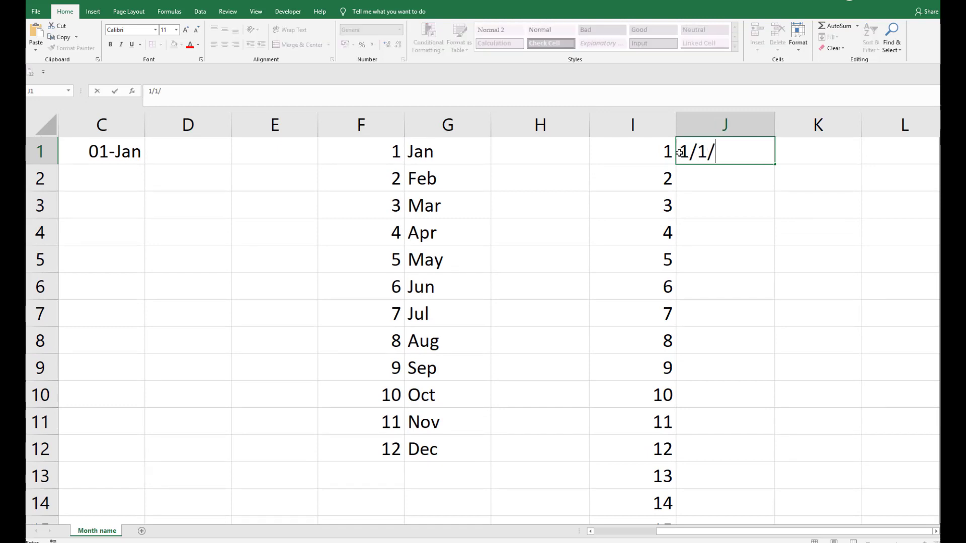
{"action": "type", "text": "20"}
{"action": "key", "text": "ctrl+Return"}
{"action": "key", "text": "Left"}
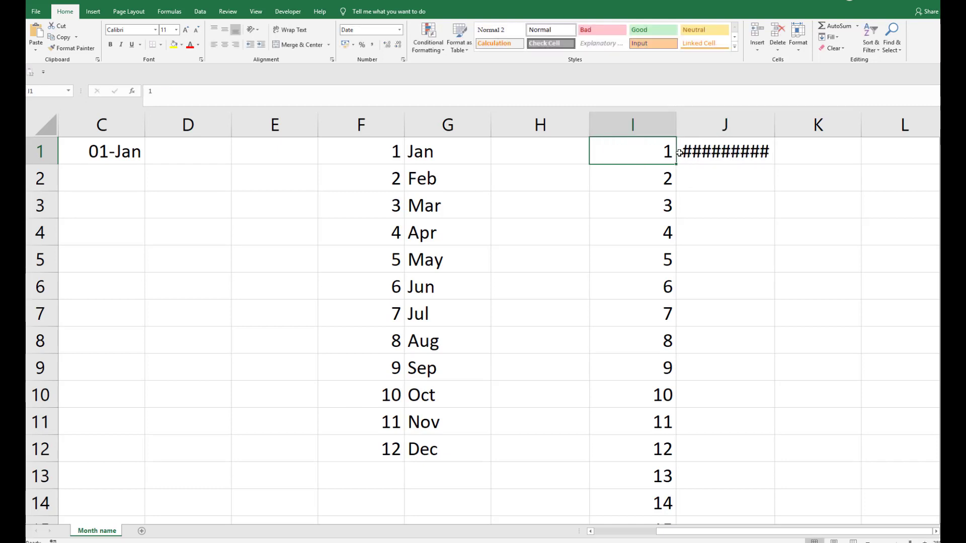
{"action": "key", "text": "Right"}
{"action": "key", "text": "alt+h"}
{"action": "key", "text": "o"}
{"action": "key", "text": "i"}
Fill column J down from J1 alongside all the numbers in column I as a series of consecutive dates.
{"action": "key", "text": "shift+Left"}
{"action": "key", "text": "ctrl+shift+Down"}
{"action": "key", "text": "shift+Right"}
{"action": "key", "text": "ctrl+d"}
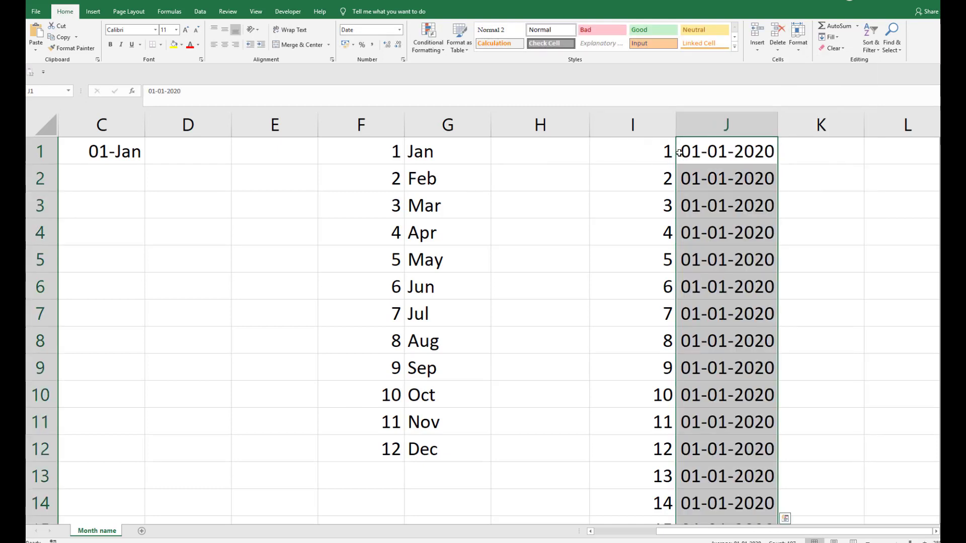
{"action": "key", "text": "alt+h"}
{"action": "key", "text": "f"}
{"action": "key", "text": "i"}
{"action": "key", "text": "s"}
{"action": "key", "text": "Return"}
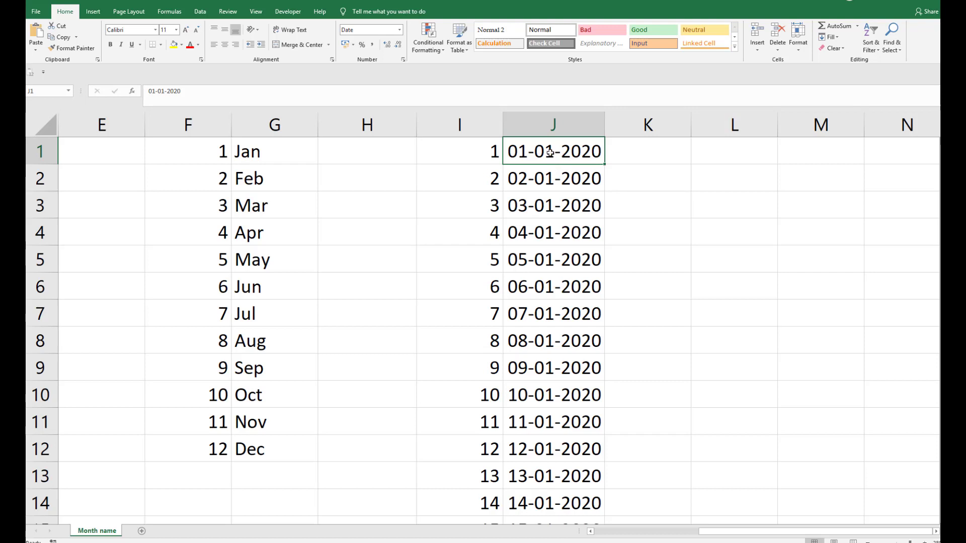
Compare the day numbers in column I with the dates in column J, including rows 71 and 28.
{"action": "left_click", "coordinate": [492, 150]}
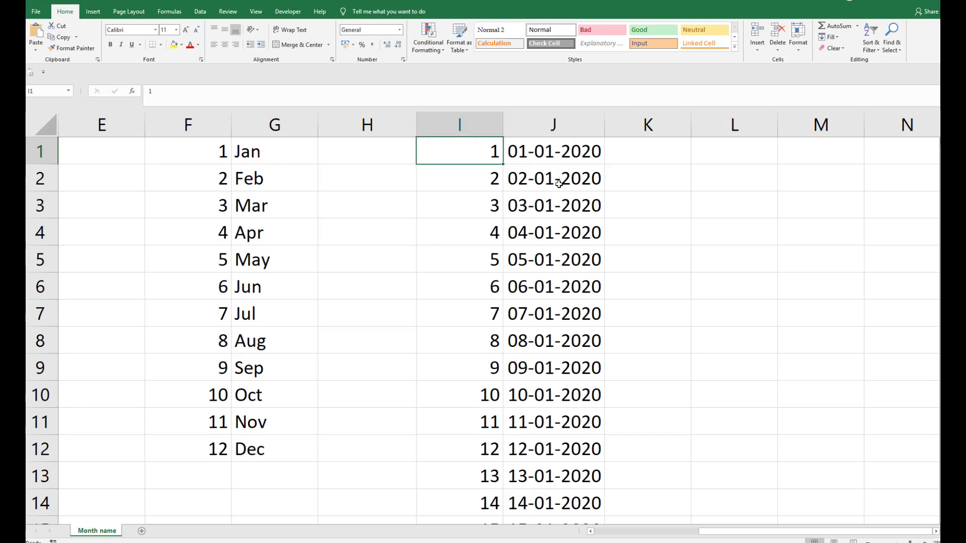
{"action": "left_click", "coordinate": [475, 178]}
{"action": "scroll", "coordinate": [557, 417], "scroll_direction": "down", "scroll_amount": 20}
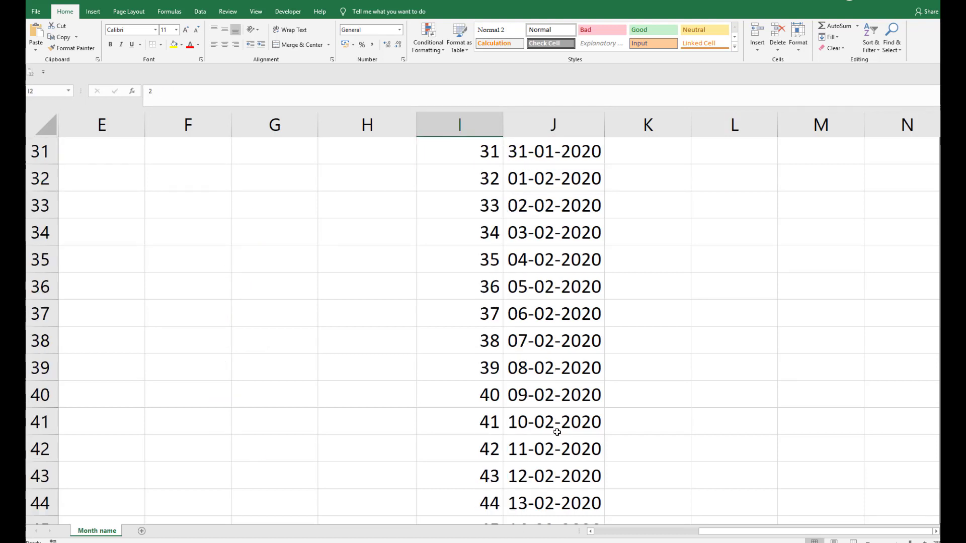
{"action": "left_click", "coordinate": [559, 420]}
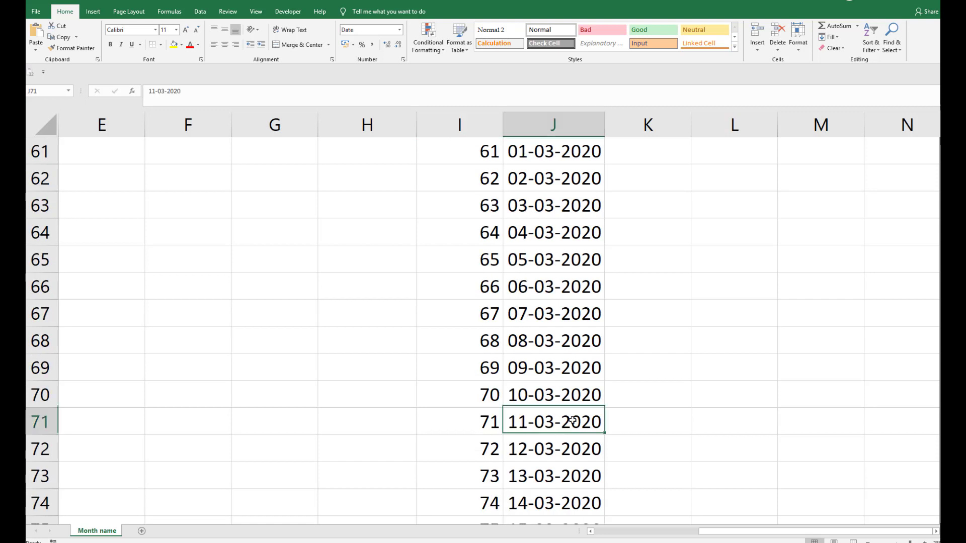
{"action": "left_click", "coordinate": [491, 423]}
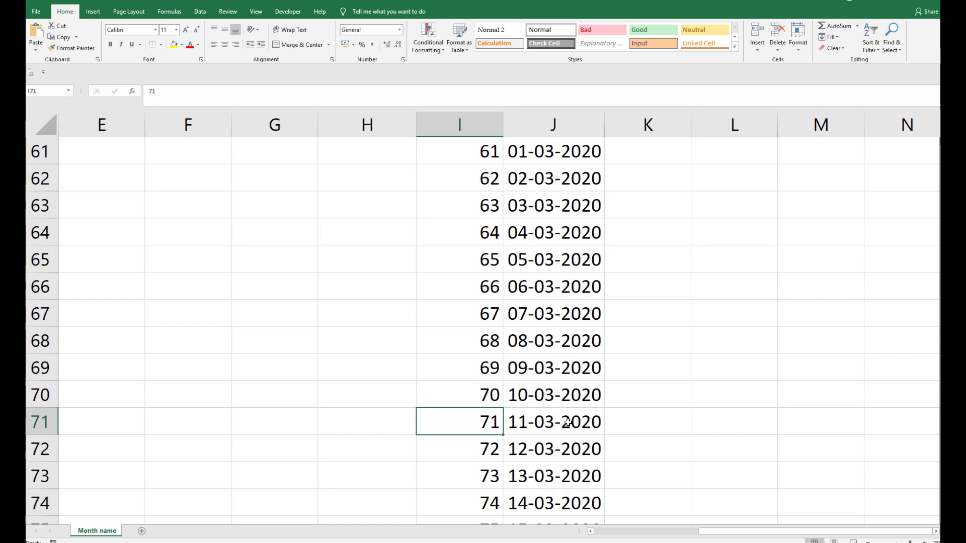
{"action": "key", "text": "ctrl+Up"}
{"action": "key", "text": "Right"}
{"action": "scroll", "coordinate": [553, 402], "scroll_direction": "down", "scroll_amount": 4}
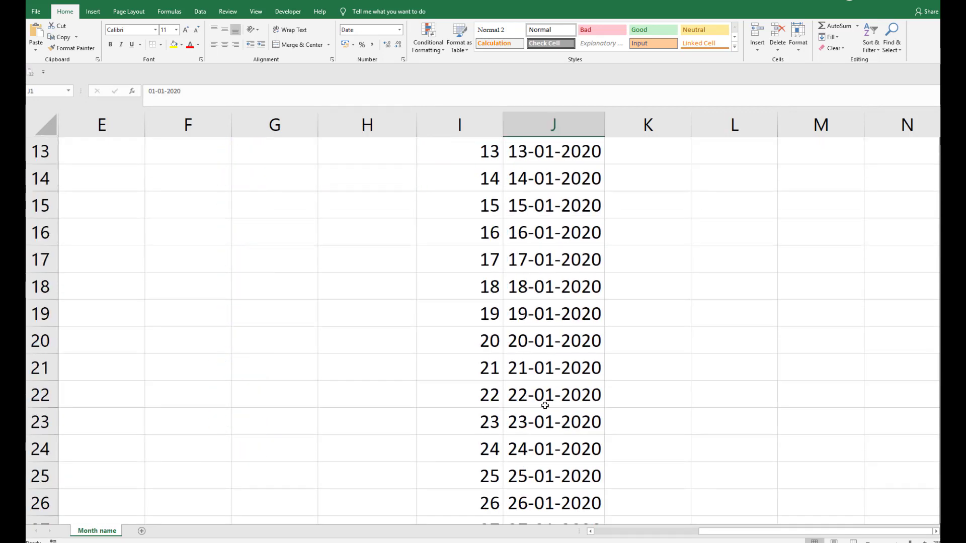
{"action": "scroll", "coordinate": [559, 417], "scroll_direction": "down", "scroll_amount": 2}
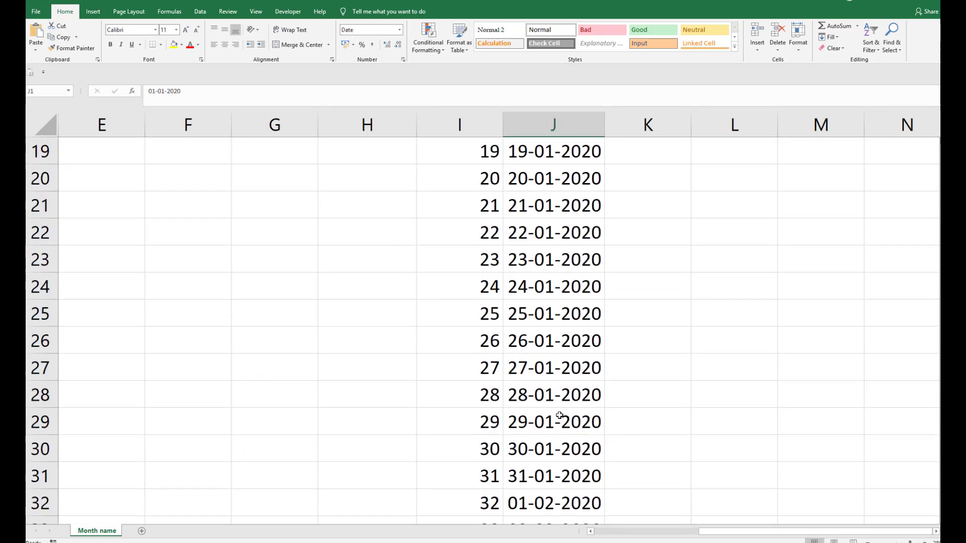
{"action": "left_click_drag", "start_coordinate": [476, 399], "coordinate": [533, 397]}
{"action": "left_click", "coordinate": [543, 398]}
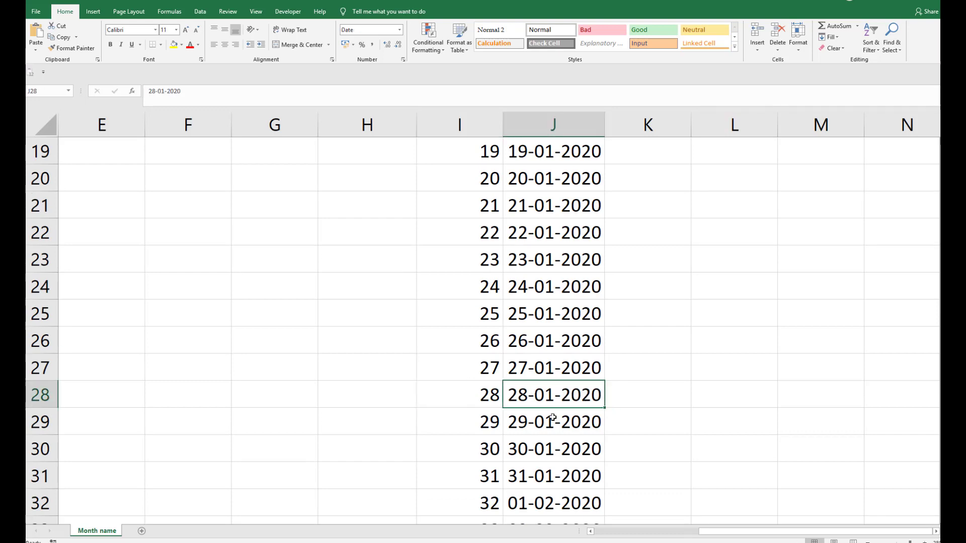
Enter the formula =F1*28 in cell H1 to multiply the month number by 28.
{"action": "scroll", "coordinate": [551, 415], "scroll_direction": "up", "scroll_amount": 6}
{"action": "left_click", "coordinate": [374, 155]}
{"action": "type", "text": "="}
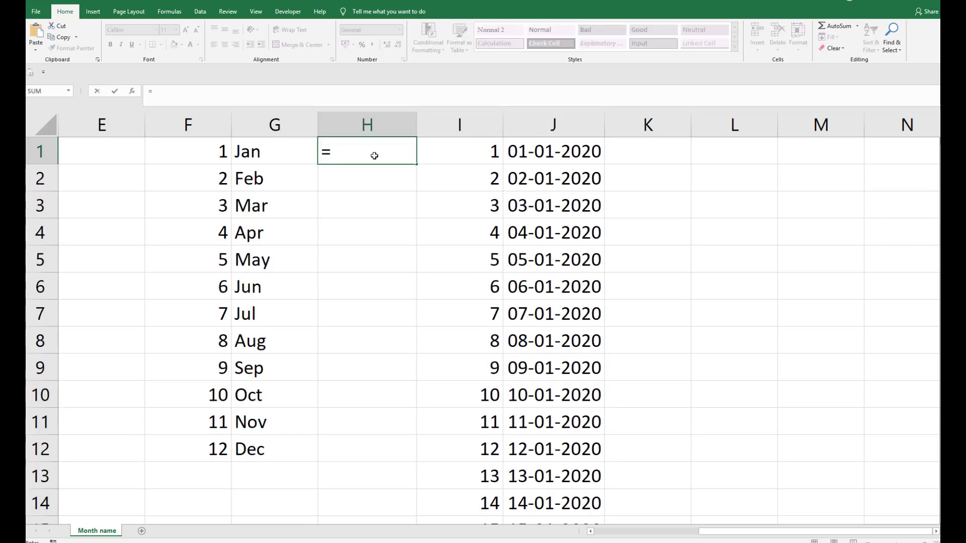
{"action": "key", "text": "Left"}
{"action": "key", "text": "Left"}
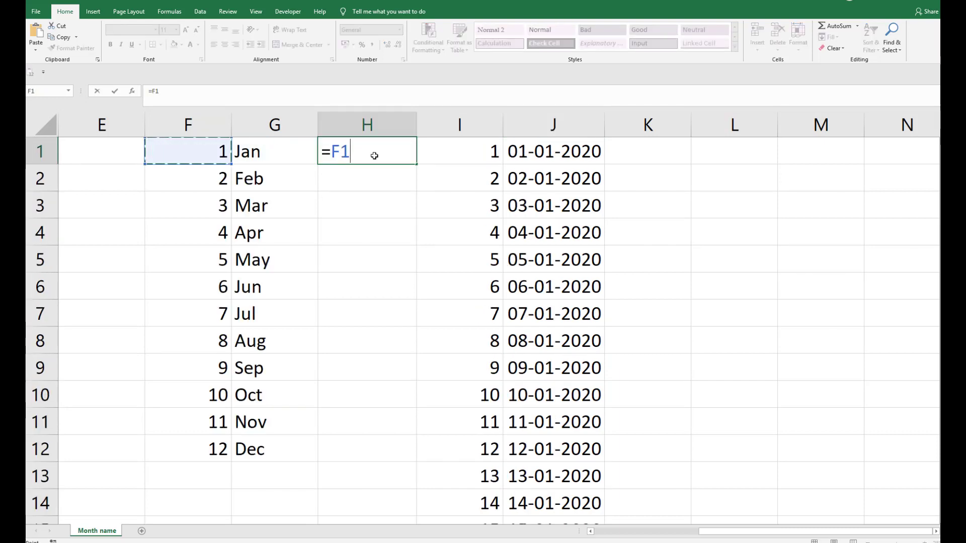
{"action": "type", "text": "*28"}
{"action": "key", "text": "ctrl+Return"}
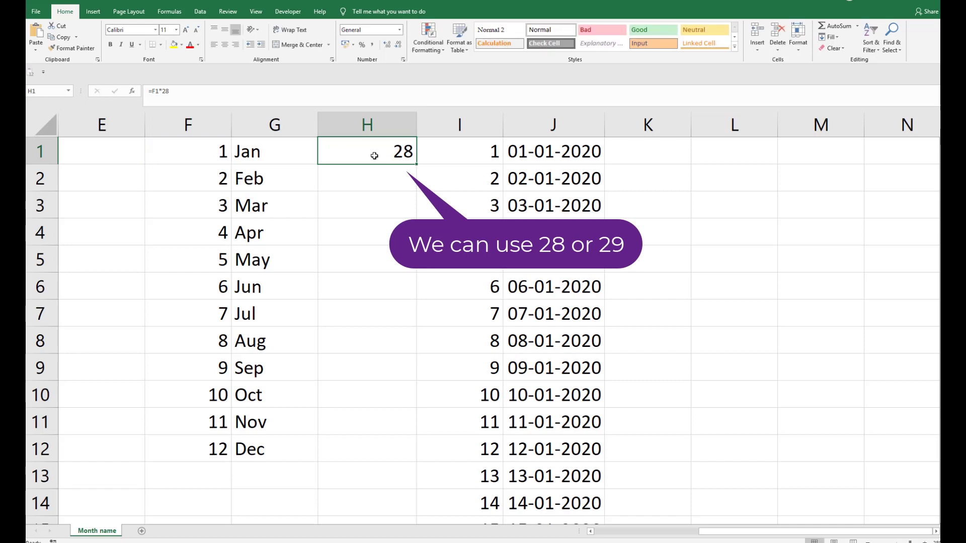
Fill the multiplication formula from H1 down through H12, alongside all the month numbers.
{"action": "key", "text": "Left"}
{"action": "key", "text": "Left"}
{"action": "key", "text": "ctrl+Down"}
{"action": "key", "text": "Right"}
{"action": "key", "text": "Right"}
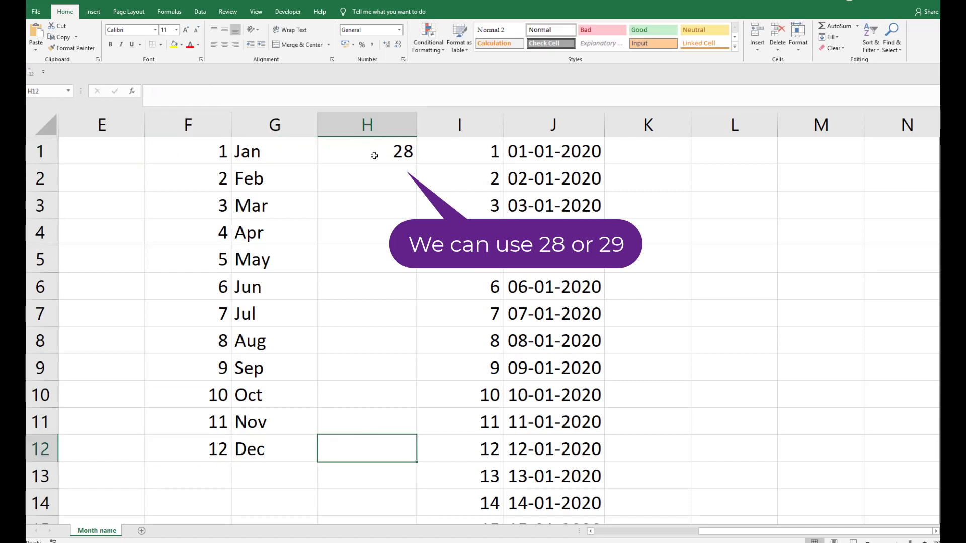
{"action": "key", "text": "ctrl+shift+Up"}
{"action": "key", "text": "ctrl+d"}
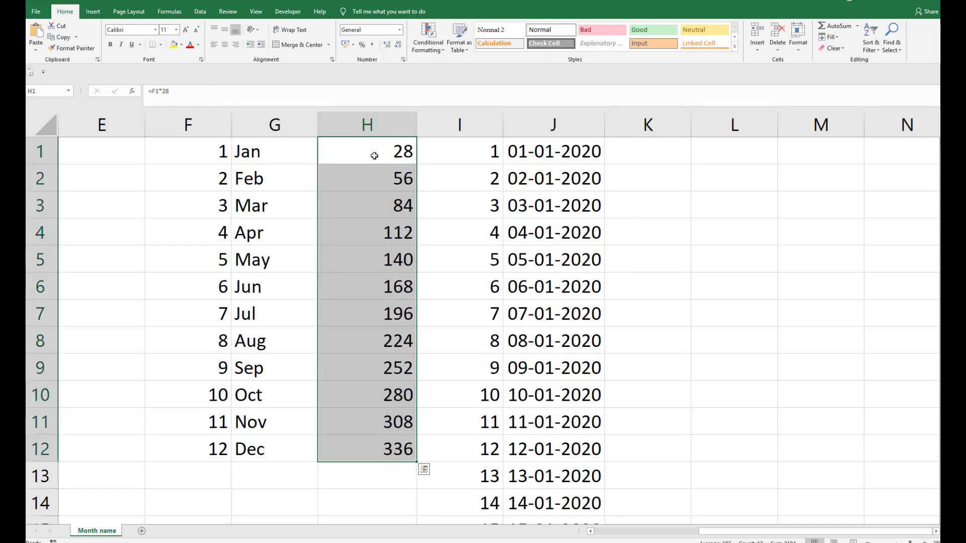
Check the multiples in H1 to H5 and examine the day number and date in columns I and J matching the May value.
{"action": "left_click", "coordinate": [374, 156]}
{"action": "key", "text": "Down"}
{"action": "key", "text": "Down"}
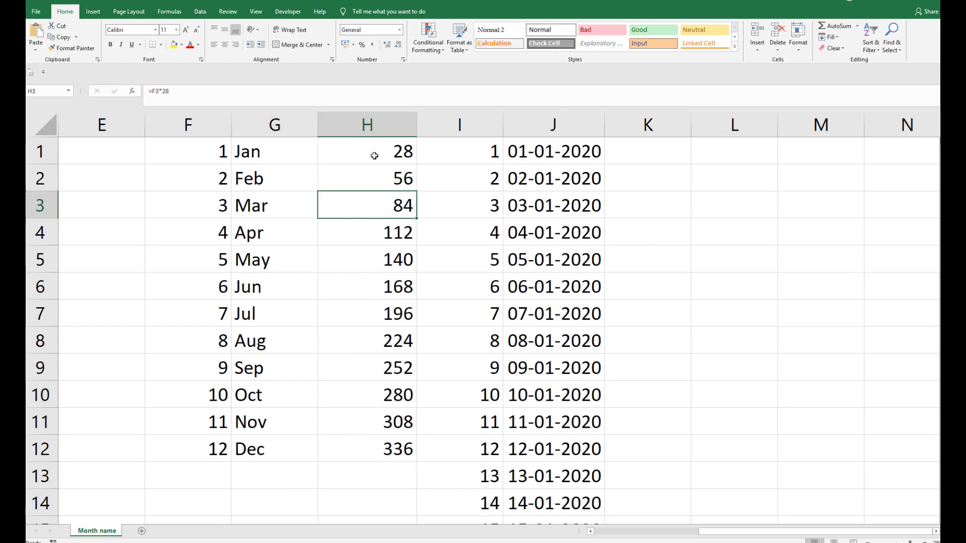
{"action": "key", "text": "Down"}
{"action": "key", "text": "Down"}
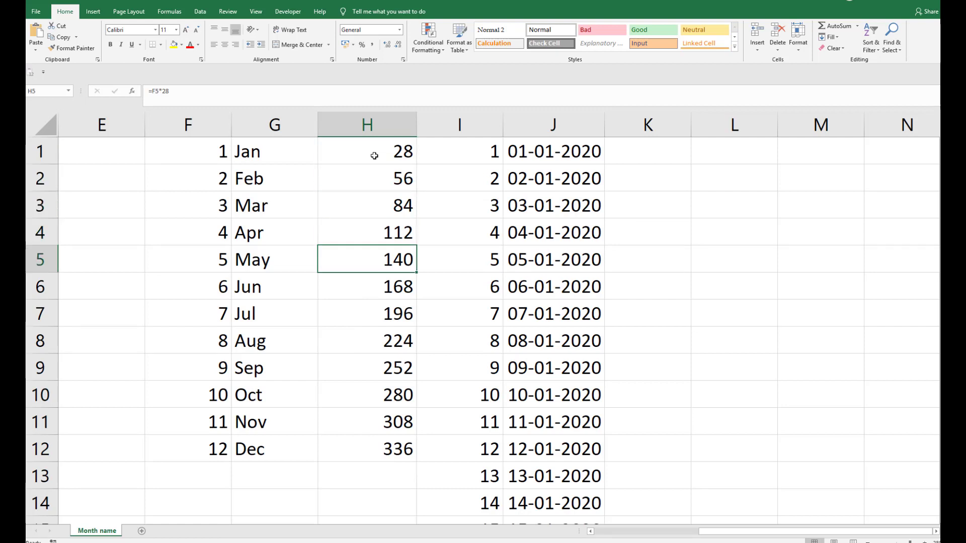
{"action": "key", "text": "Right"}
{"action": "key", "text": "Right"}
{"action": "scroll", "coordinate": [537, 359], "scroll_direction": "down", "scroll_amount": 20}
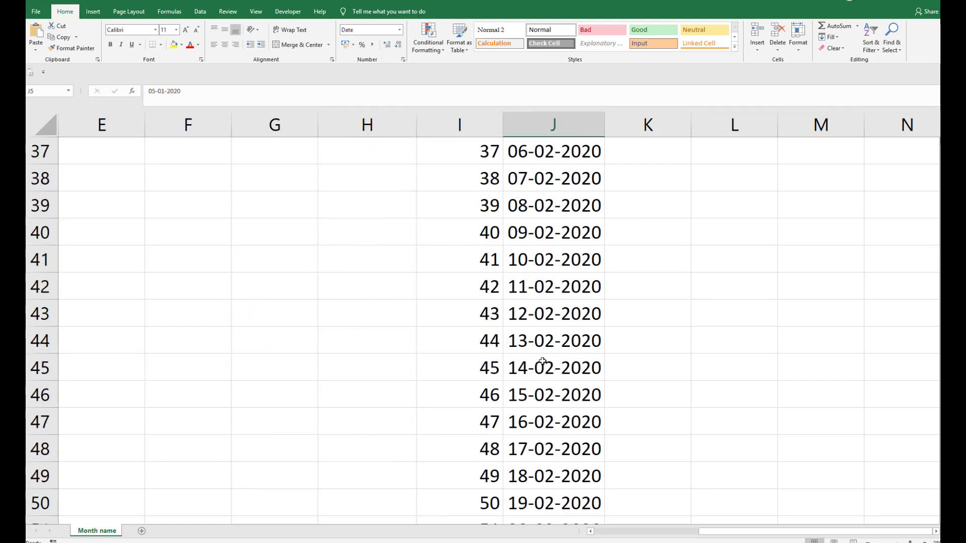
{"action": "scroll", "coordinate": [538, 368], "scroll_direction": "down", "scroll_amount": 3}
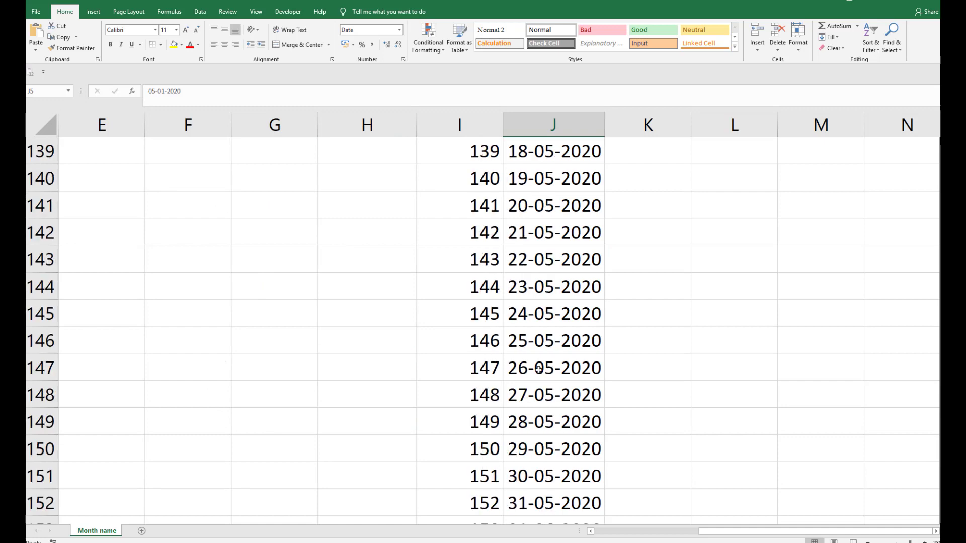
{"action": "scroll", "coordinate": [540, 368], "scroll_direction": "up", "scroll_amount": 2}
{"action": "left_click", "coordinate": [495, 340]}
{"action": "left_click_drag", "start_coordinate": [494, 340], "coordinate": [527, 340]}
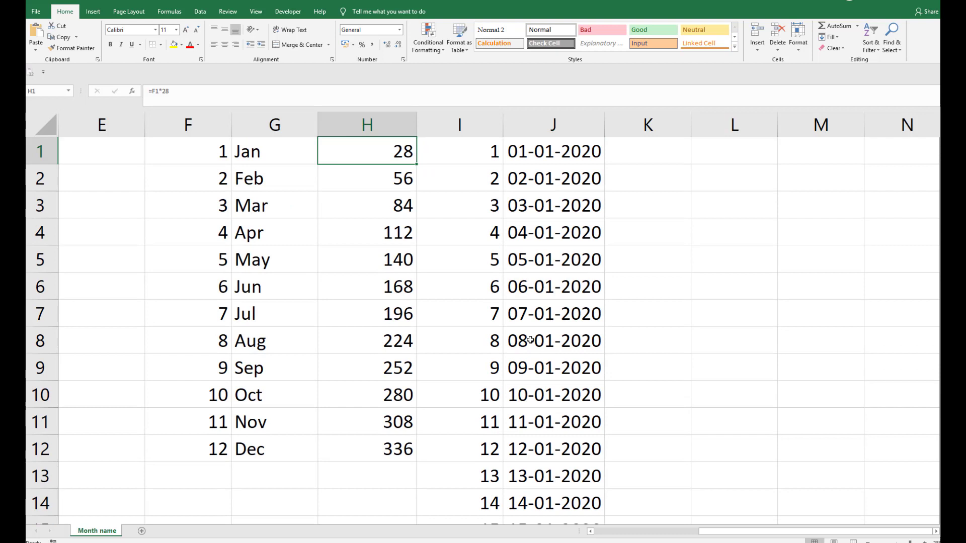
Clear the multiplication results from H1:H12 and return to cell H1.
{"action": "key", "text": "ctrl+shift+Down"}
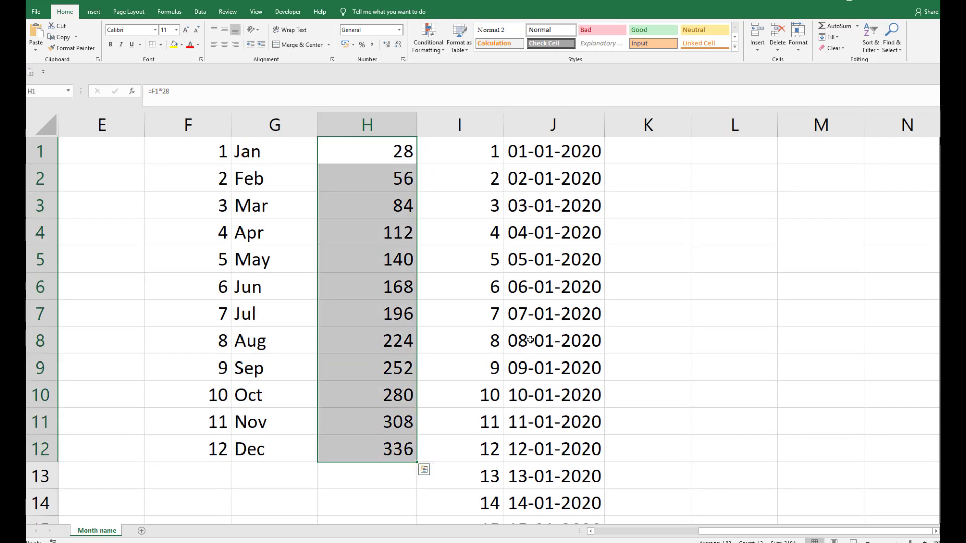
{"action": "key", "text": "ctrl+shift+Up"}
{"action": "key", "text": "ctrl+shift+Down"}
{"action": "key", "text": "Delete"}
{"action": "key", "text": "ctrl+shift+Up"}
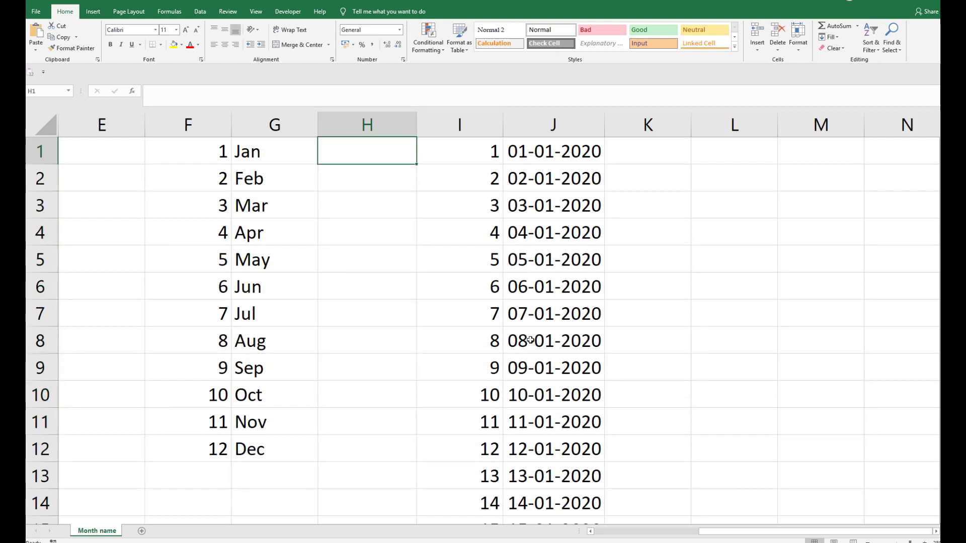
Enter the formula =TEXT(F1*29,"mmm") in cell H1 to convert the month number into a short month name.
{"action": "type", "text": "=text"}
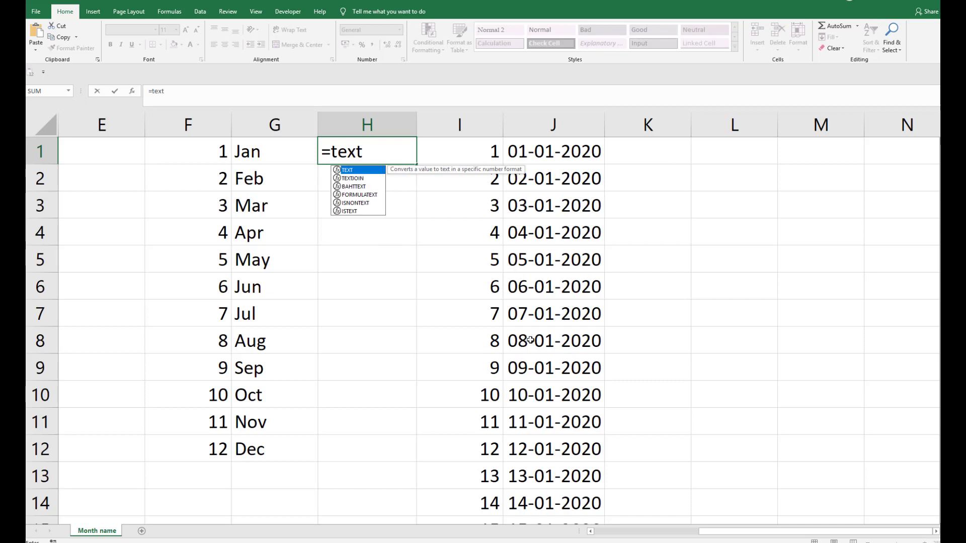
{"action": "key", "text": "Tab"}
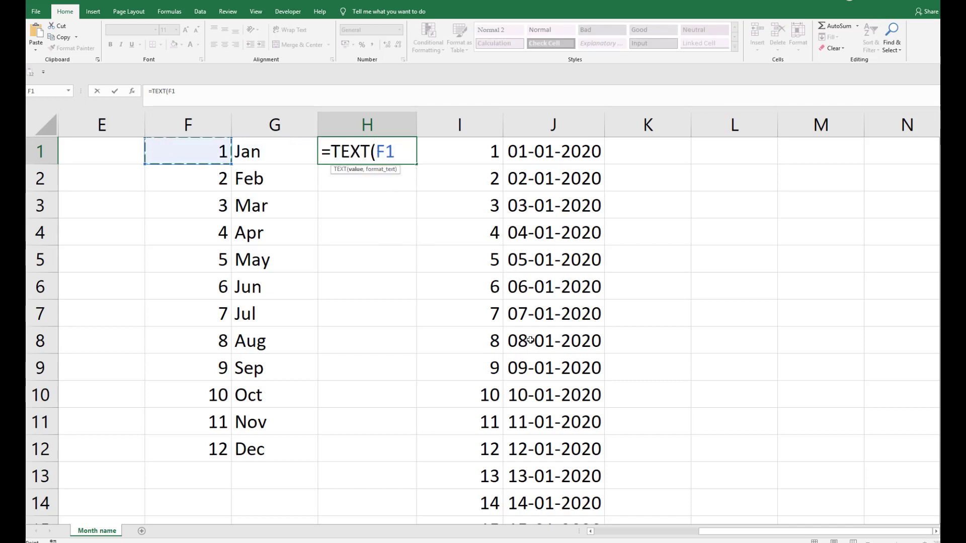
{"action": "type", "text": "*29,"}
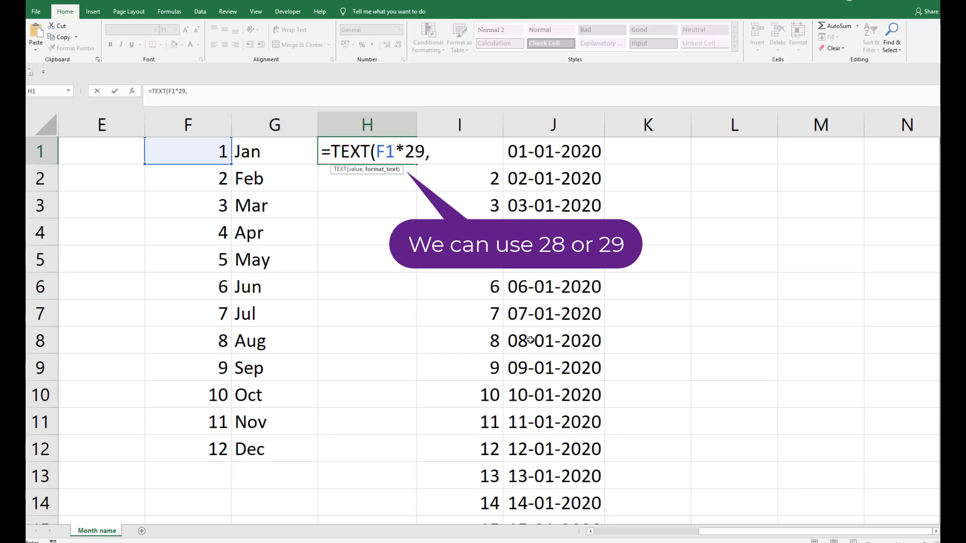
{"action": "type", "text": "\""}
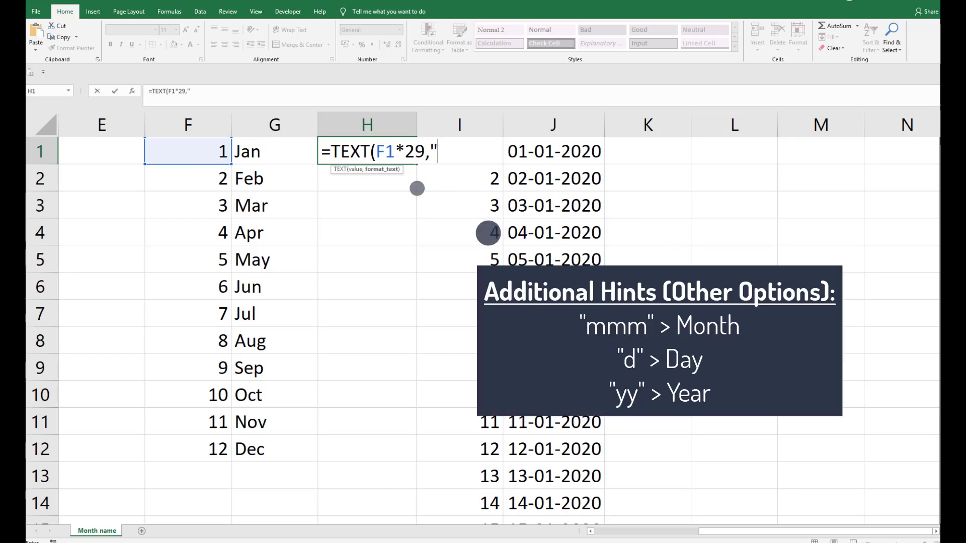
{"action": "type", "text": "mmm"}
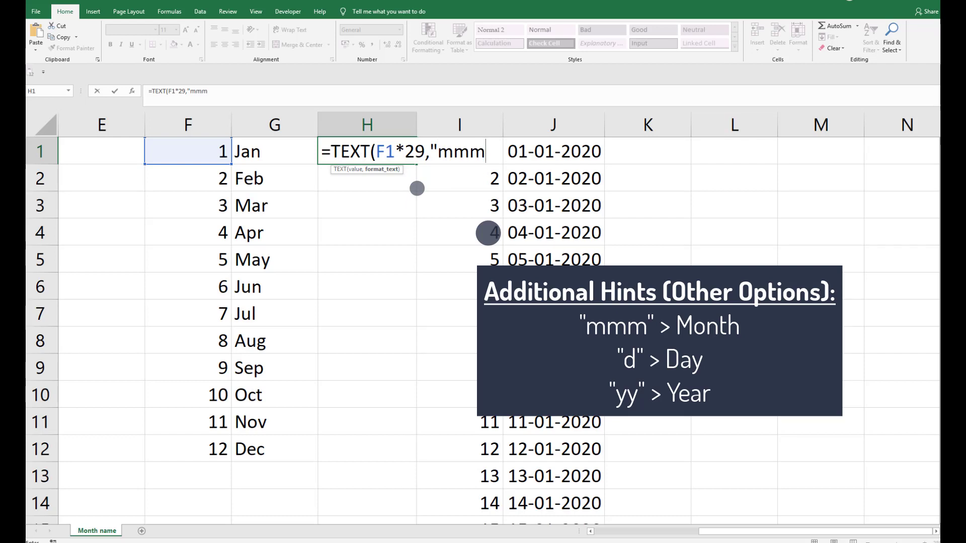
{"action": "type", "text": "\")"}
{"action": "key", "text": "ctrl+Return"}
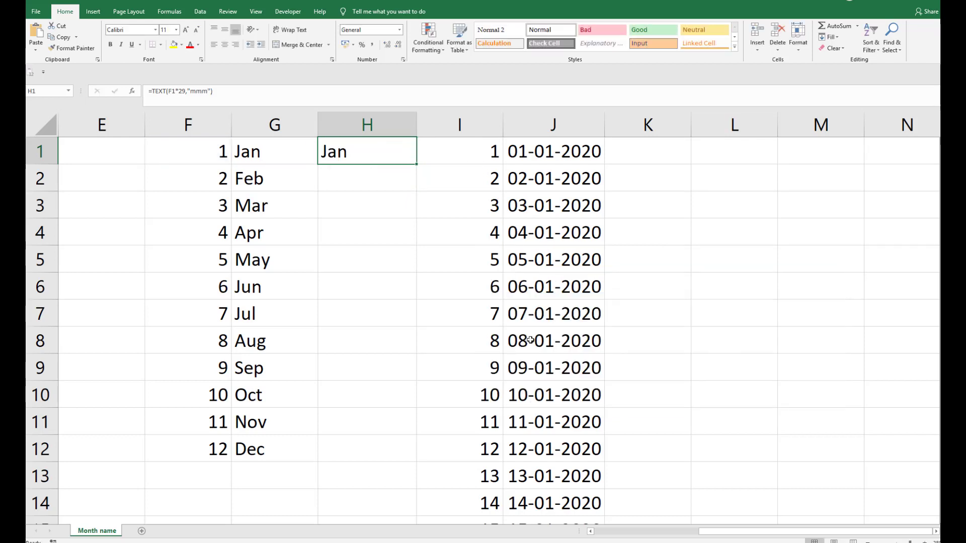
Fill the TEXT formula from H1 down through H12 and check the resulting month names down to H4.
{"action": "key", "text": "Left"}
{"action": "key", "text": "ctrl+Down"}
{"action": "key", "text": "Right"}
{"action": "key", "text": "ctrl+shift+Up"}
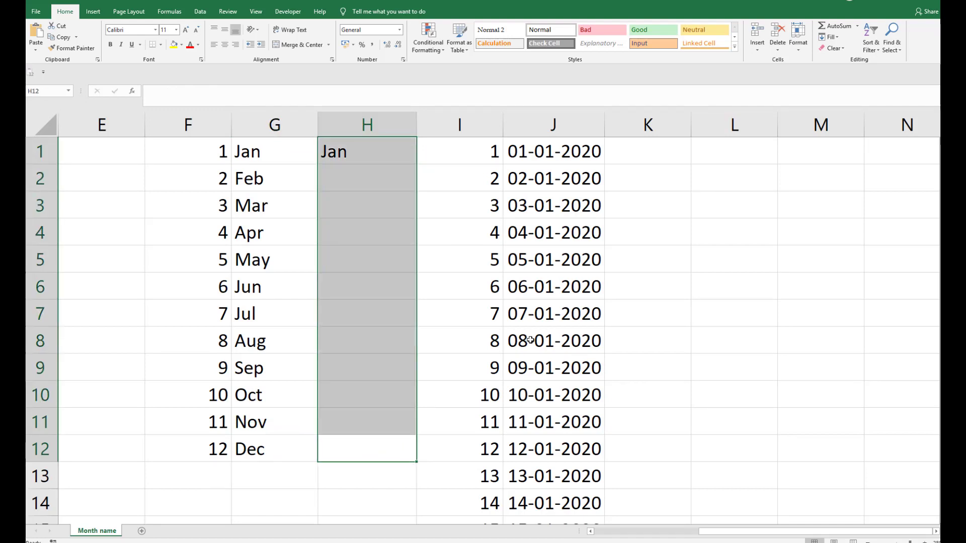
{"action": "key", "text": "ctrl+d"}
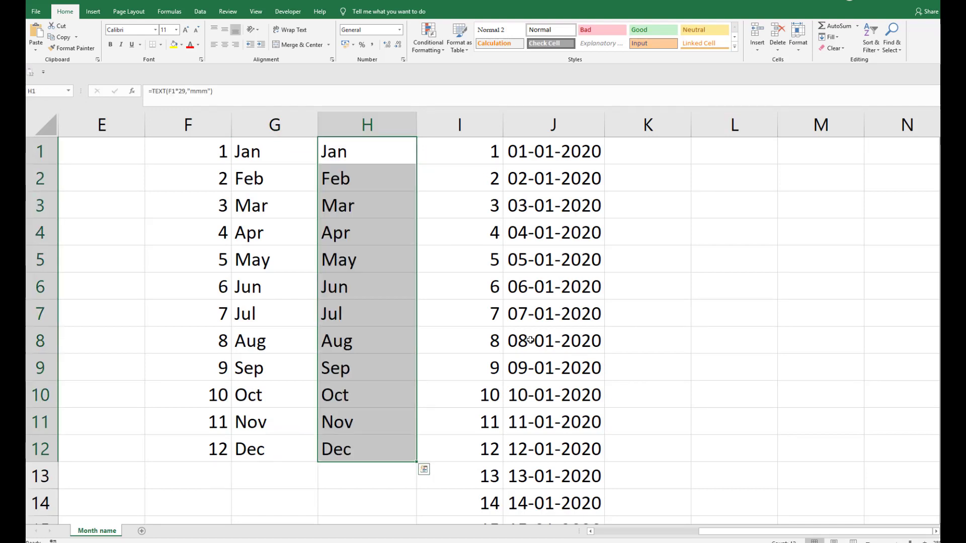
{"action": "key", "text": "Down"}
{"action": "key", "text": "Down"}
{"action": "key", "text": "Down"}
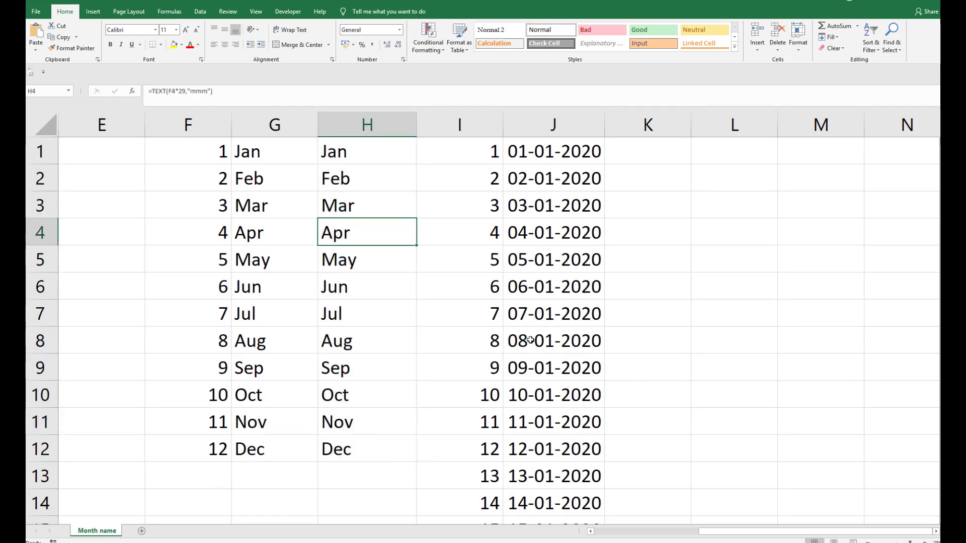